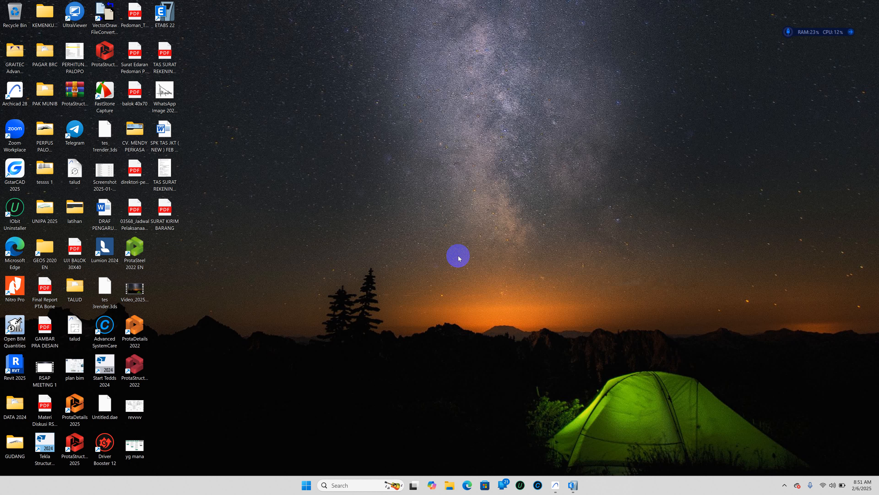
right_click(441, 197)
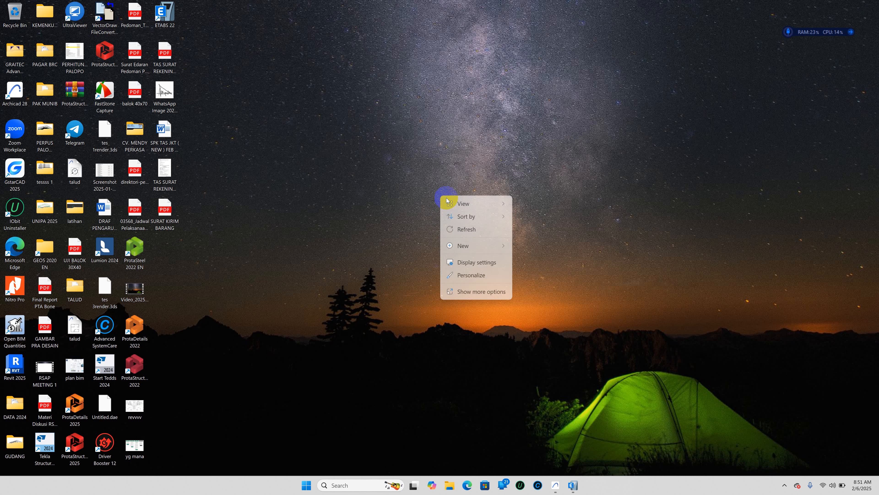
left_click(476, 228)
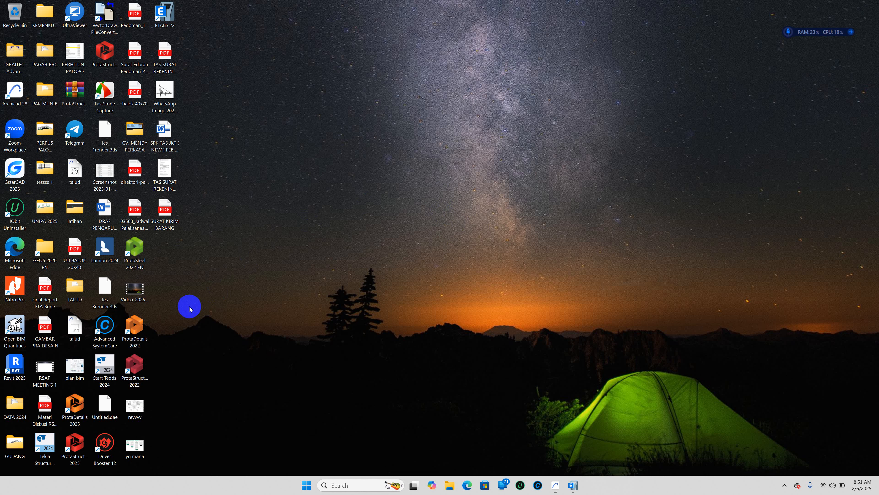
left_click(47, 452)
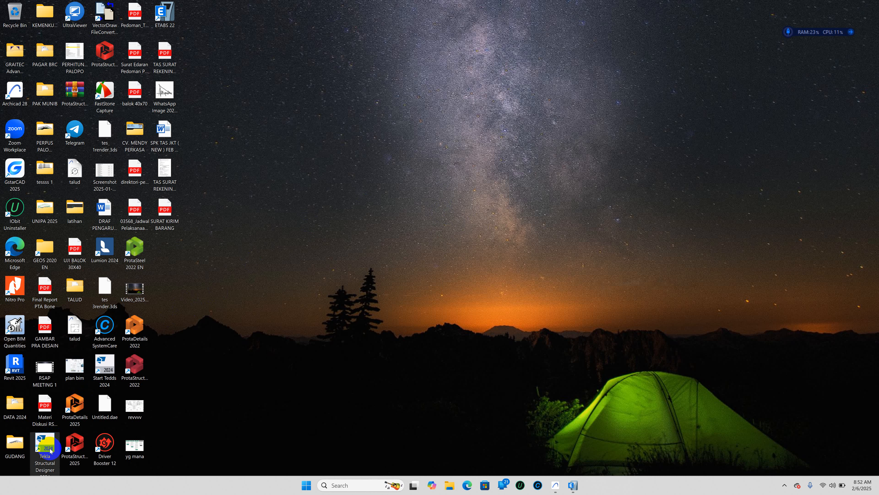
left_click_drag(48, 452, 215, 30)
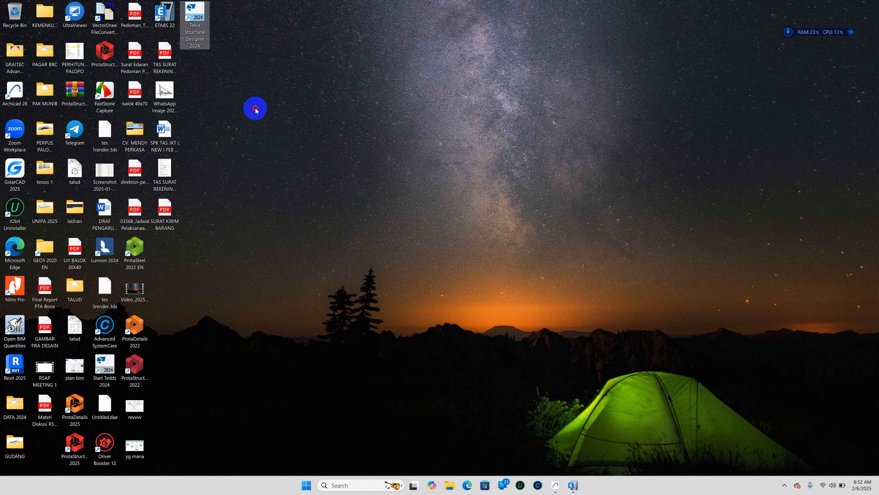
left_click(256, 110)
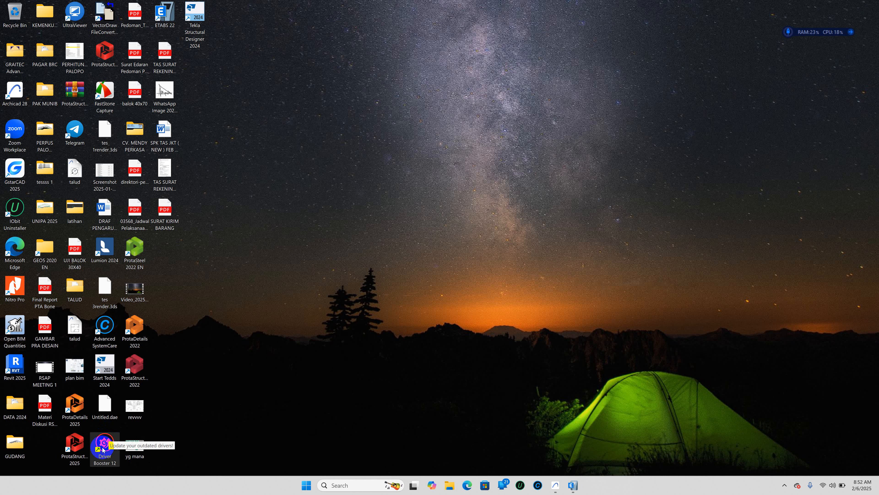
left_click_drag(85, 449, 198, 59)
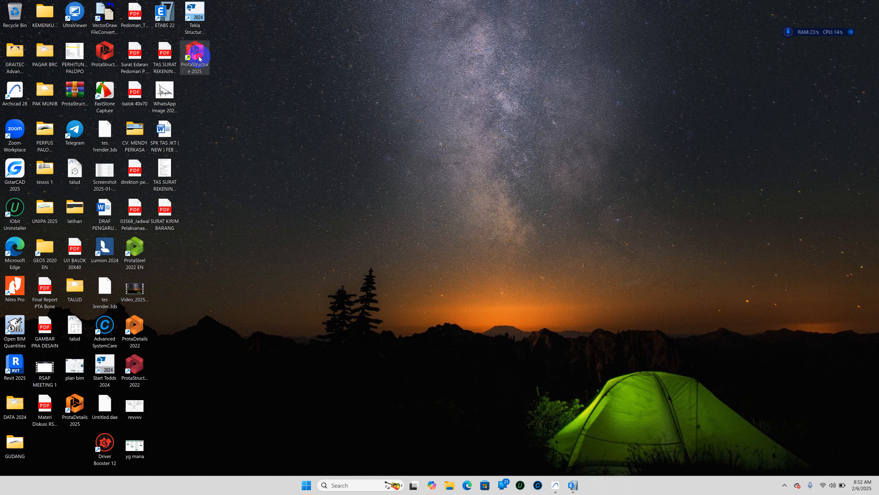
left_click_drag(195, 57, 77, 446)
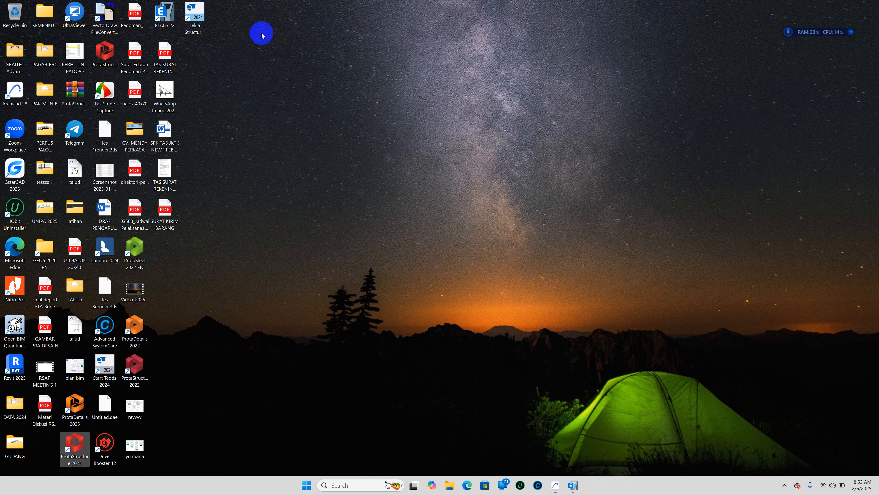
left_click(280, 69)
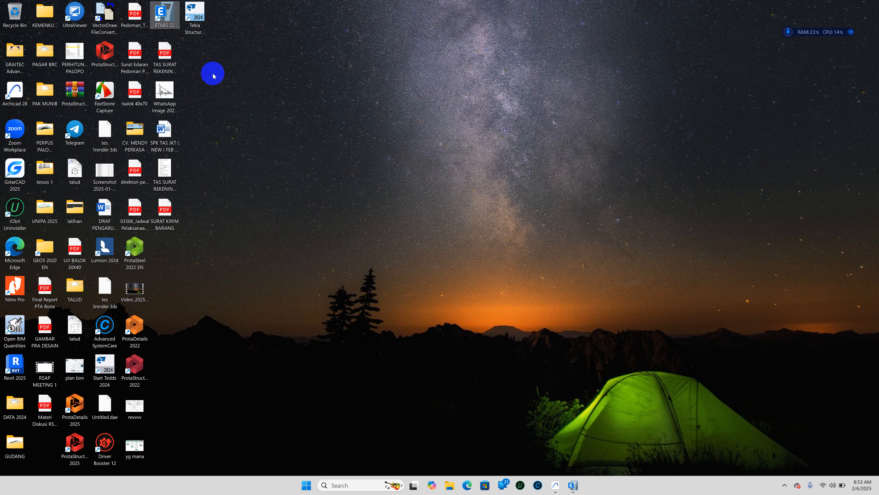
left_click(214, 98)
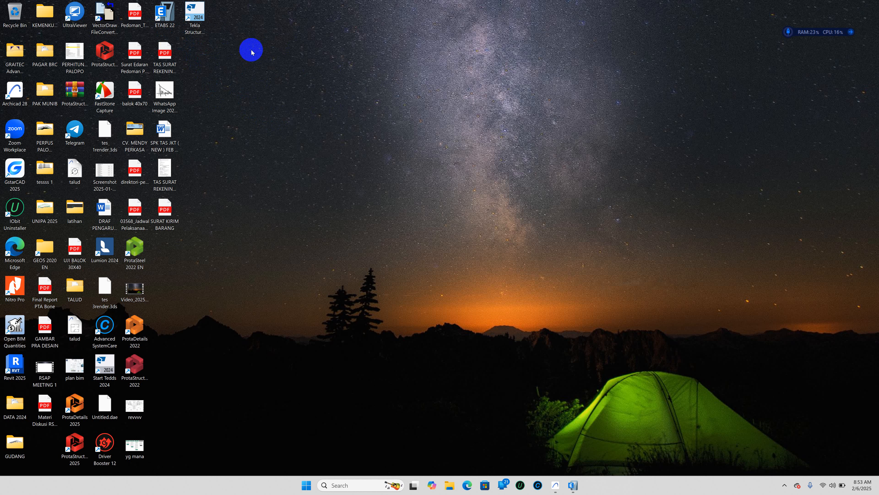
left_click_drag(197, 29, 42, 446)
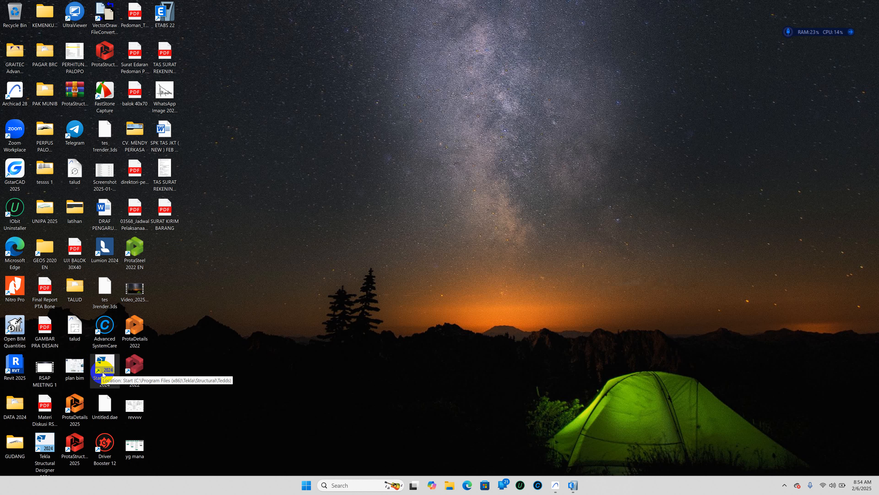
Place the Start Tedds 2024 desktop shortcut beside the ETABS 22 shortcut.
left_click_drag(103, 374, 193, 24)
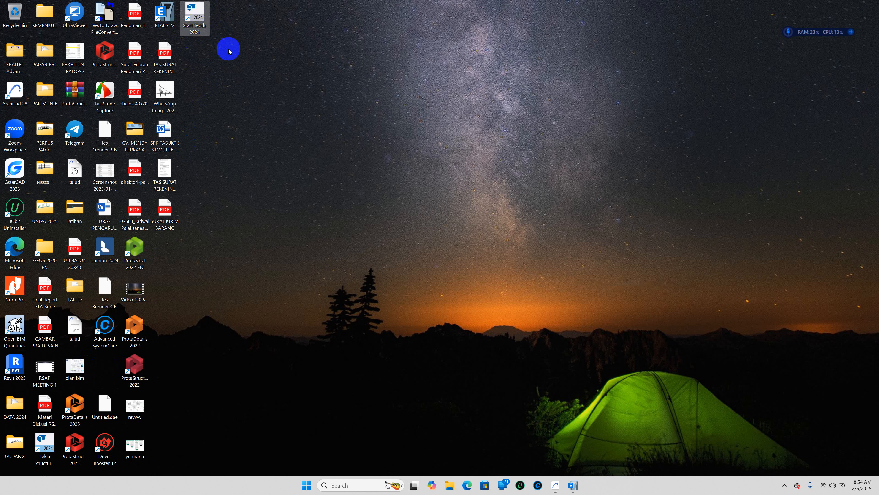
left_click_drag(164, 14, 346, 15)
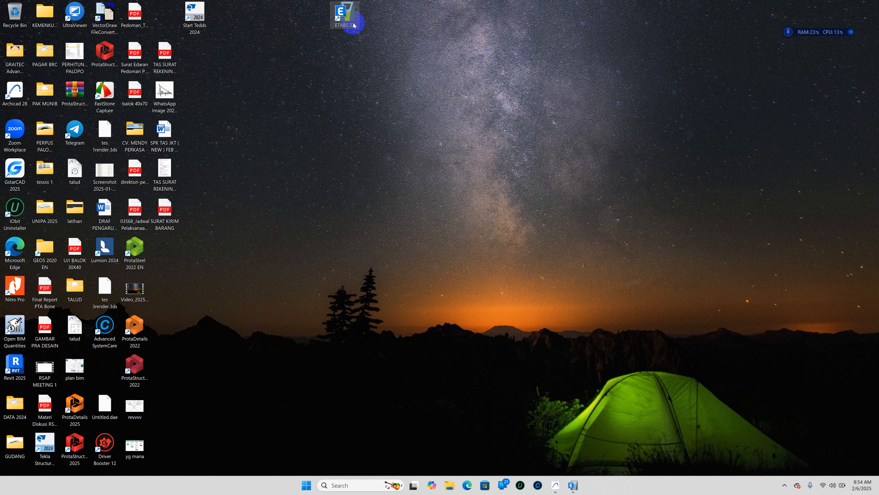
left_click(196, 19)
left_click(332, 21)
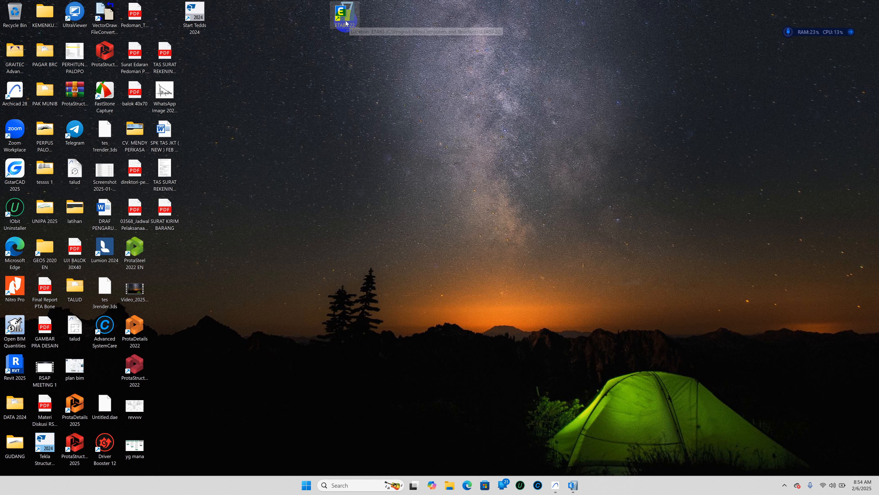
left_click_drag(196, 17, 169, 24)
left_click_drag(374, 18, 195, 25)
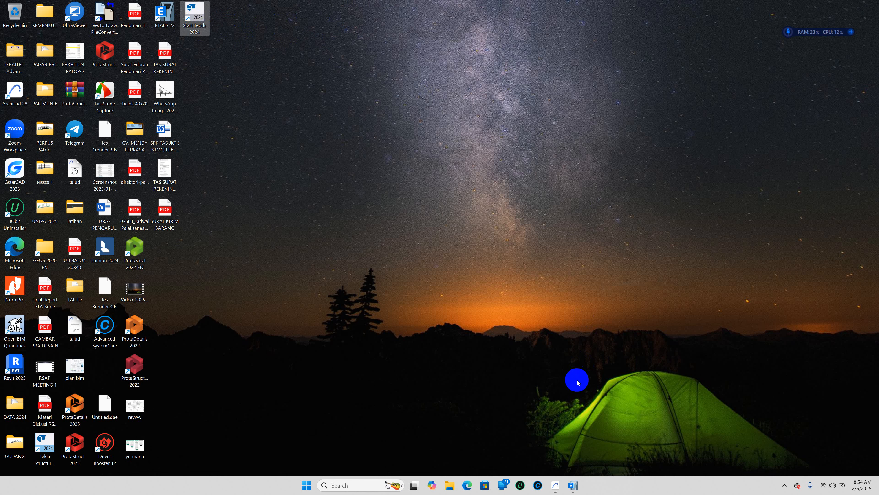
Switch to ETABS and show the 3D building model with extruded members.
left_click(572, 488)
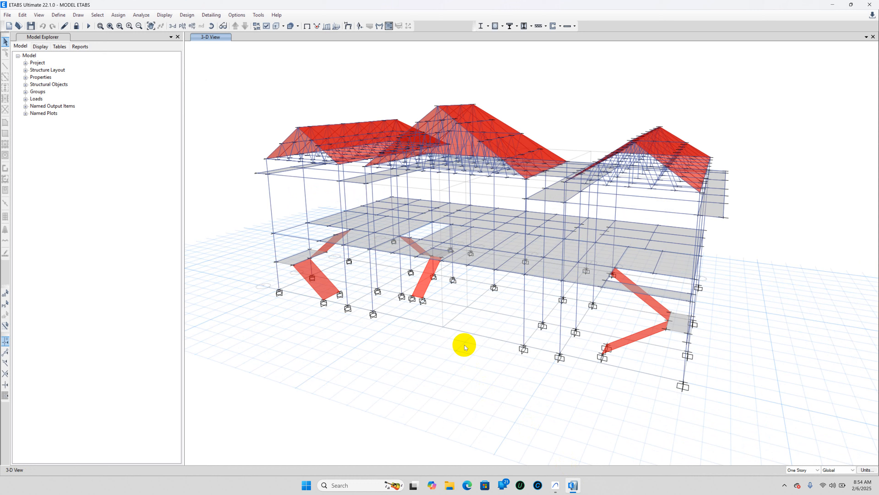
scroll(463, 346, "down", 5)
scroll(465, 347, "up", 5)
middle_click_drag(467, 351, 450, 344)
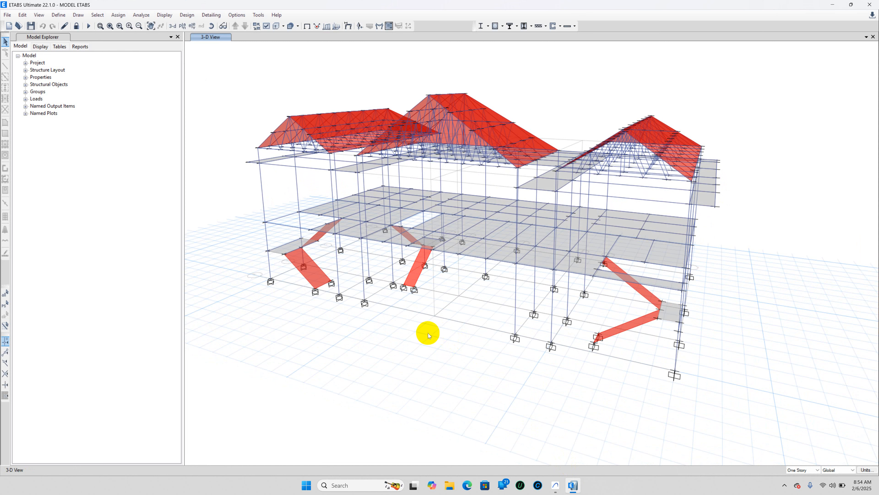
middle_click_drag(396, 320, 496, 325, "shift")
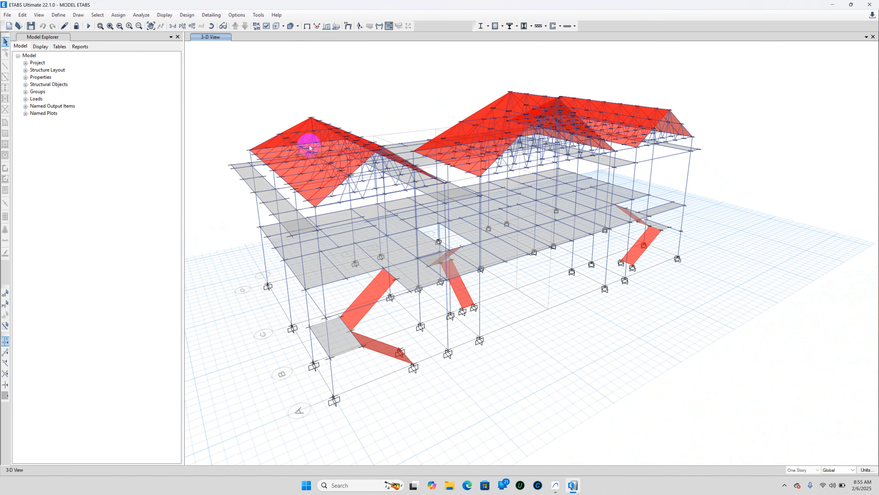
left_click(276, 26)
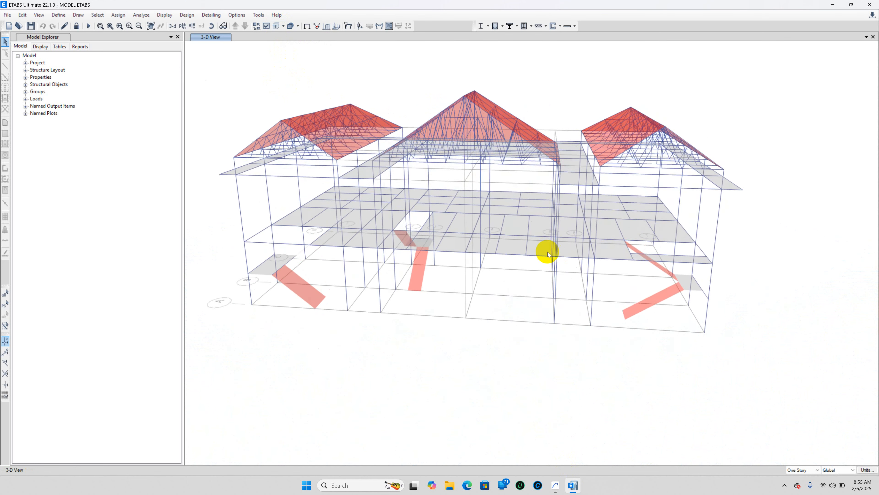
middle_click_drag(548, 254, 530, 262, "shift")
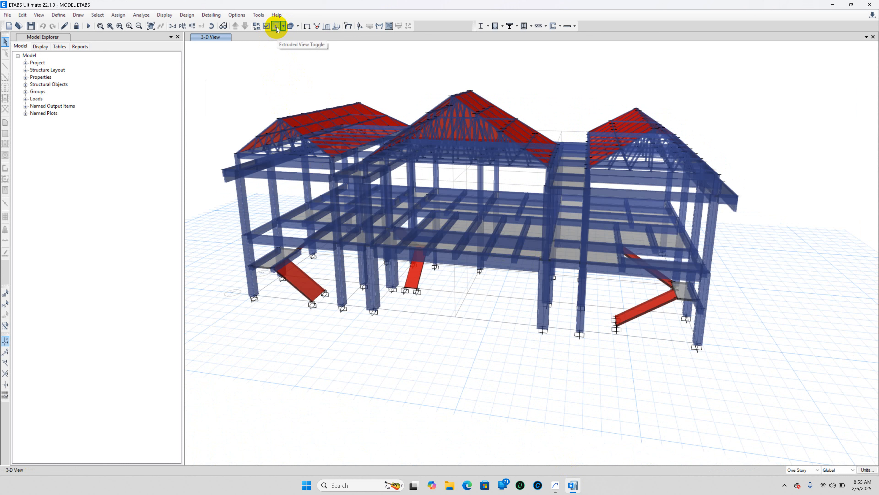
Apply the view options with frame Sections assignments enabled, and move the options dialog clear of the model.
left_click(267, 26)
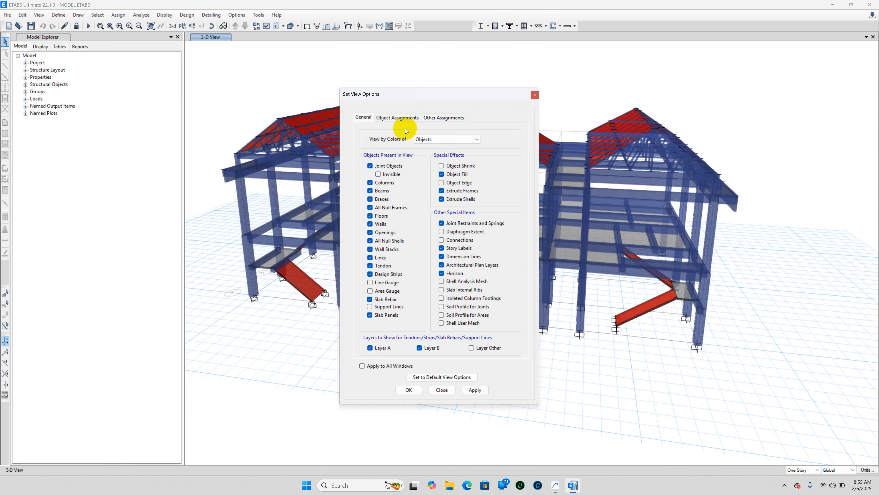
left_click(398, 118)
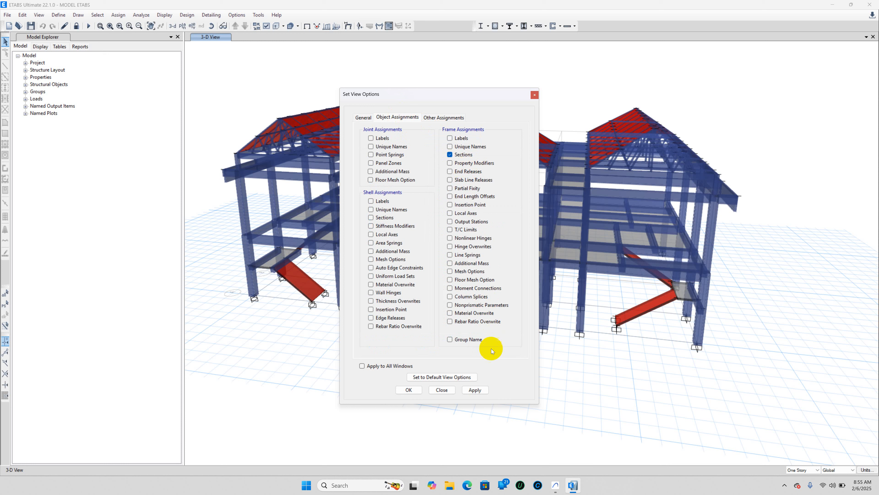
left_click(475, 390)
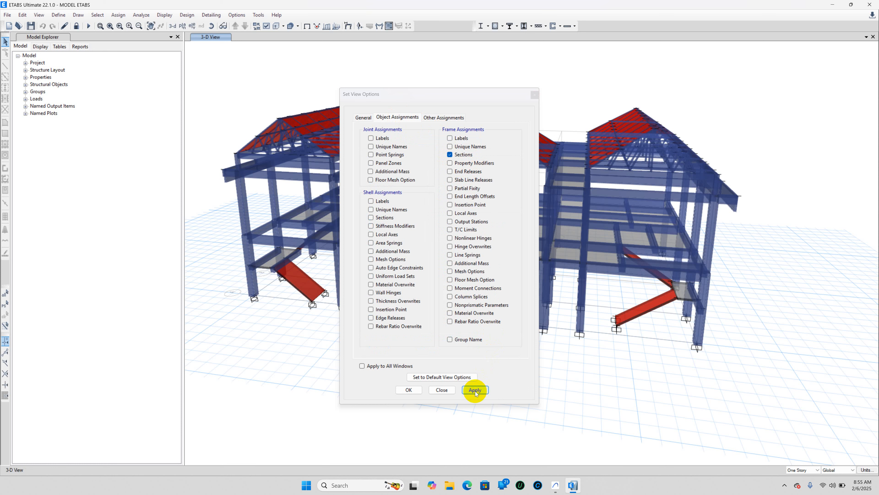
left_click(363, 117)
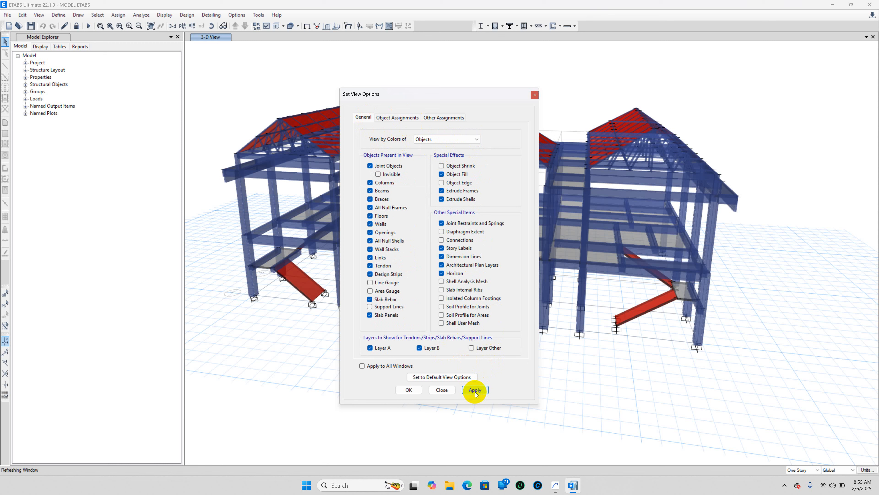
left_click(397, 118)
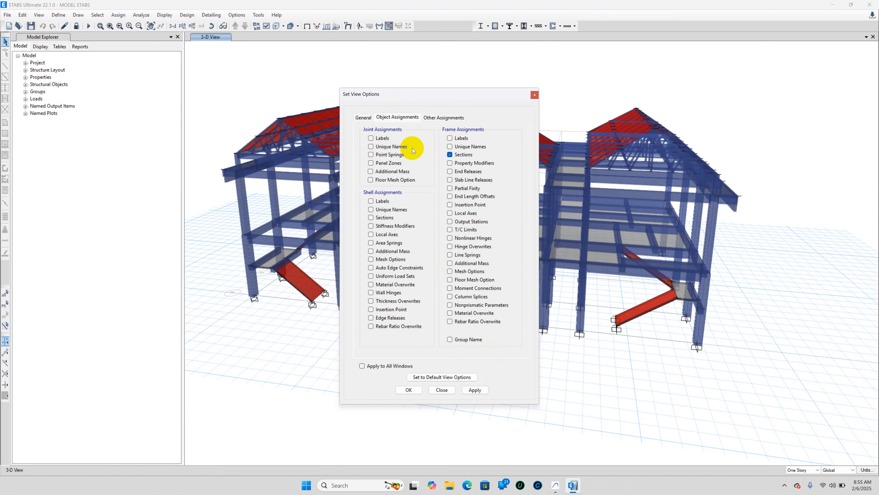
left_click_drag(441, 99, 643, 84)
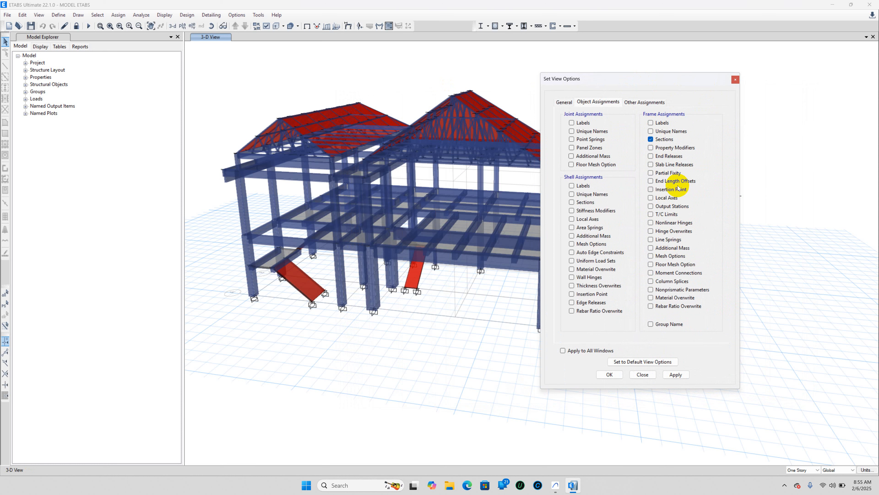
Color the model by Section Properties, applying the view options to all windows.
left_click(565, 102)
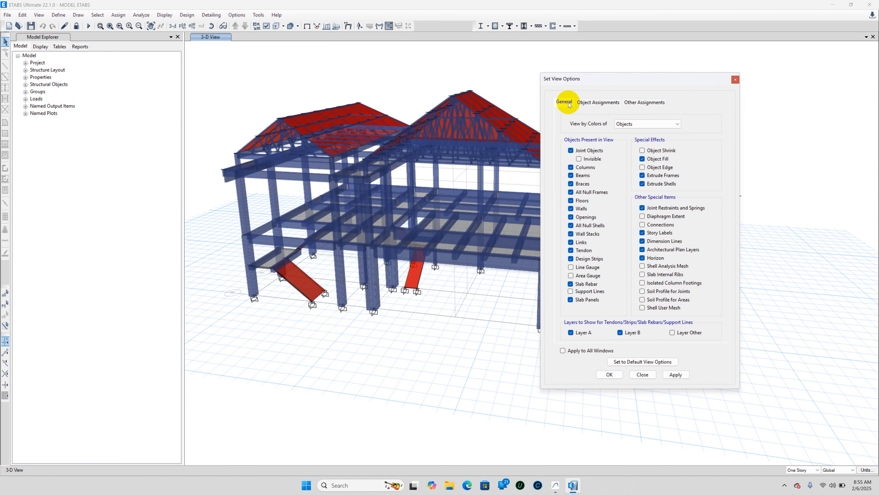
left_click(656, 124)
left_click(655, 138)
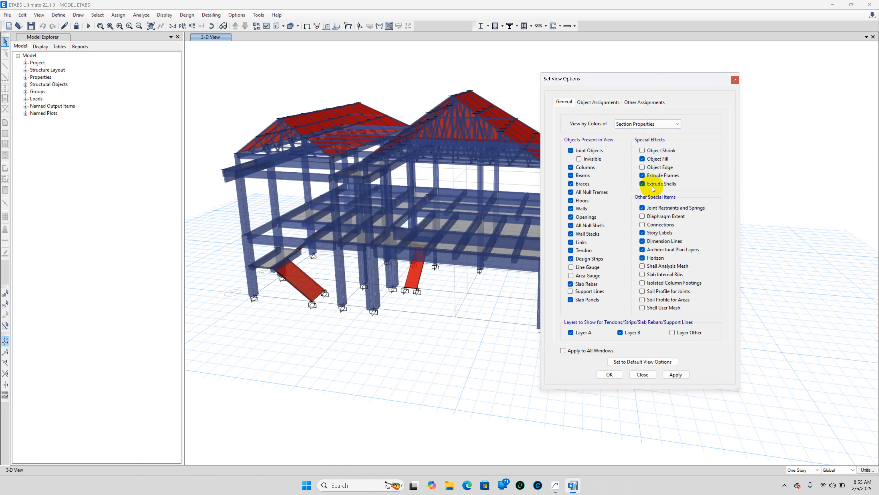
left_click(601, 102)
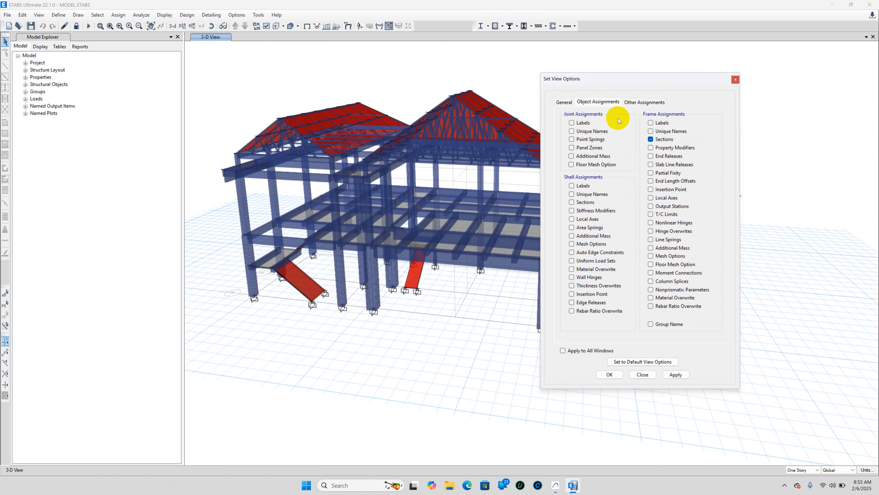
left_click(609, 351)
left_click(676, 375)
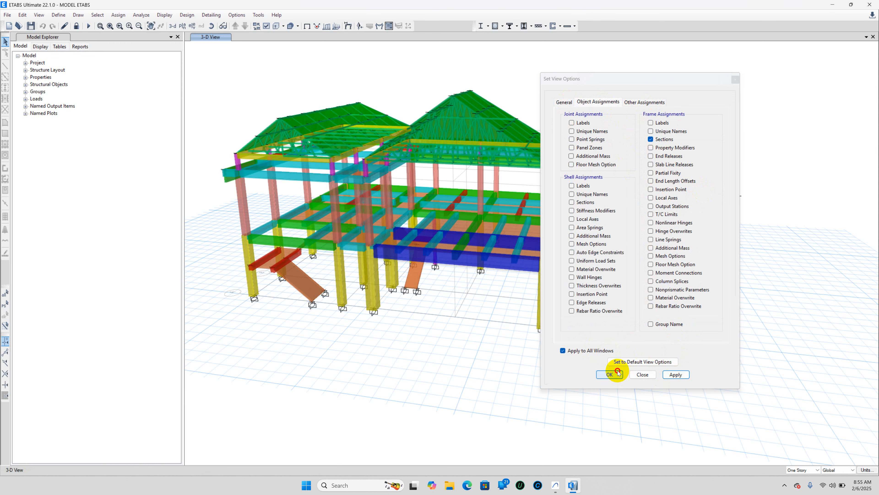
left_click(610, 374)
Examine the geometry, loads and assignments of the rear dark blue Story1 beam spanning the middle bay.
middle_click_drag(471, 327, 545, 332, "shift")
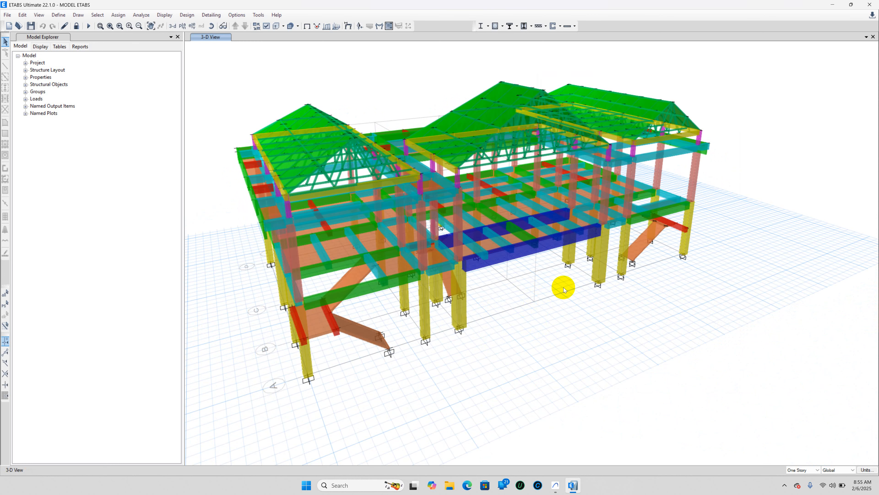
middle_click_drag(561, 286, 491, 308, "shift")
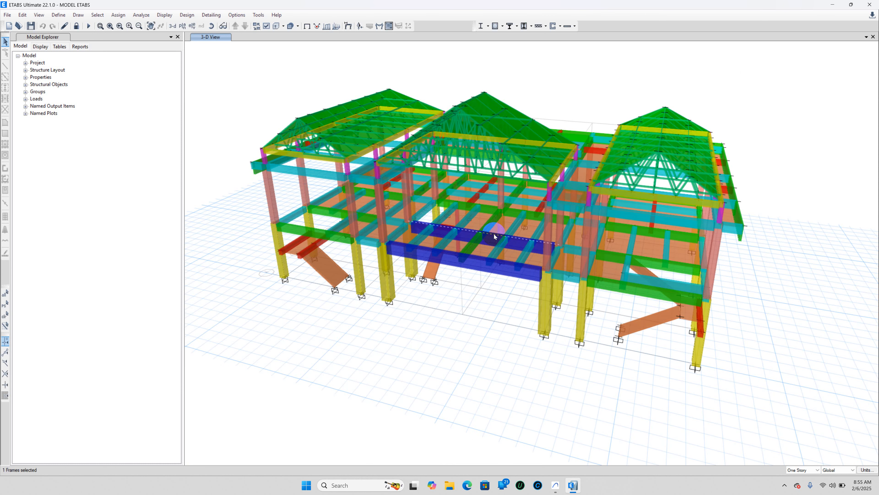
right_click(494, 234)
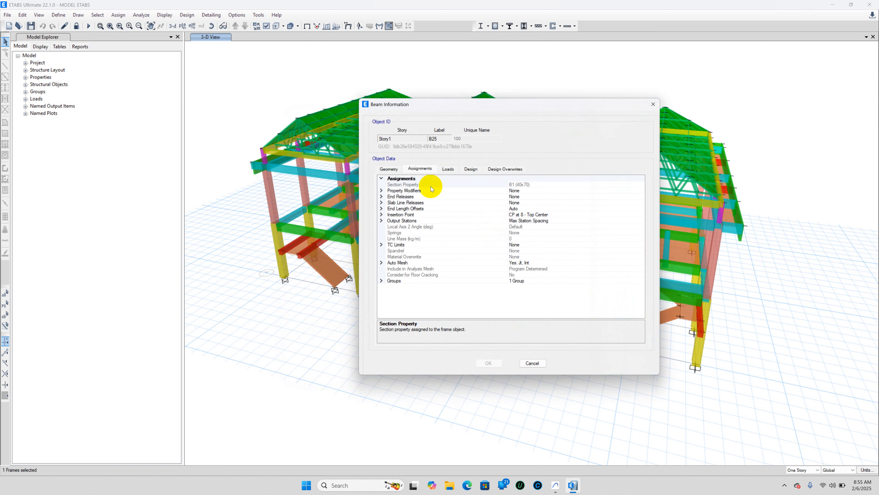
left_click(449, 169)
left_click(388, 169)
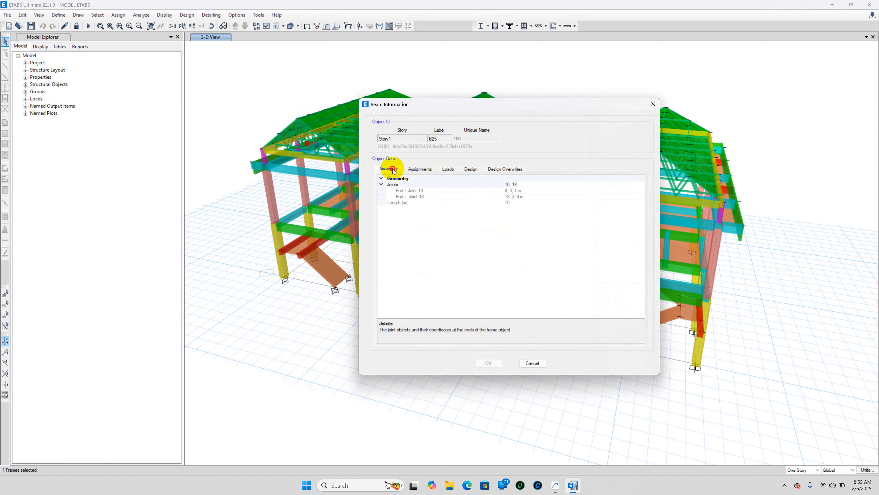
left_click(419, 169)
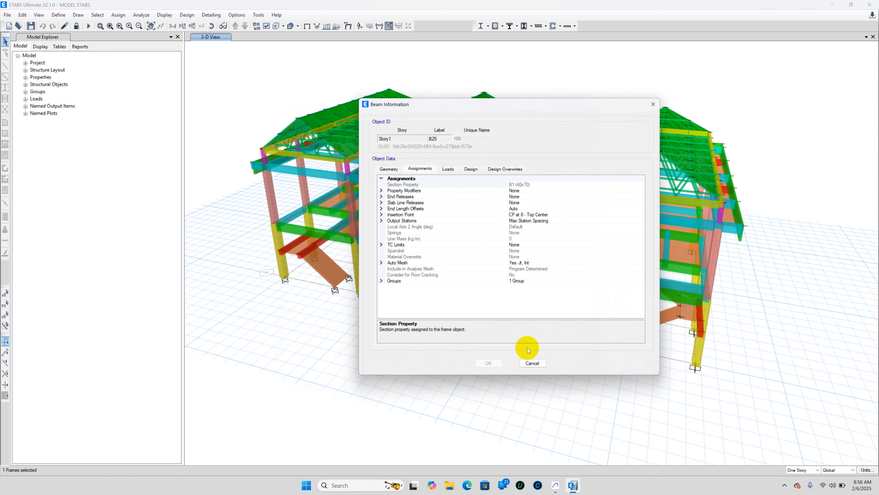
left_click(531, 363)
middle_click_drag(486, 356, 470, 352)
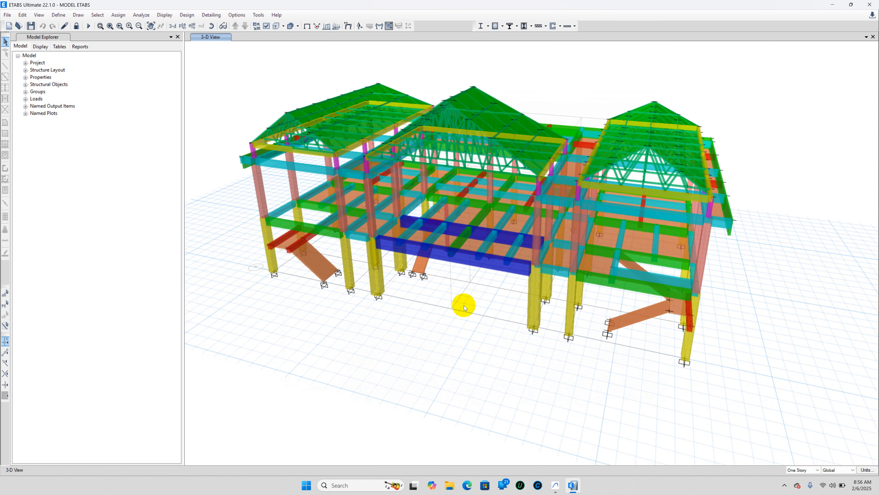
scroll(479, 228, "up", 5)
scroll(481, 228, "down", 5)
left_click(481, 228)
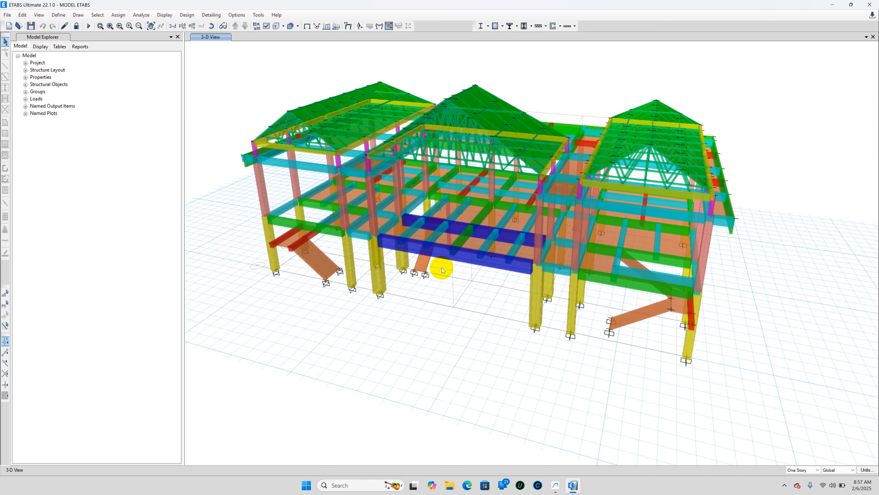
mouse_move(450, 305)
middle_mouse_down("shift")
mouse_move(521, 305)
mouse_move(444, 304)
middle_mouse_up("shift")
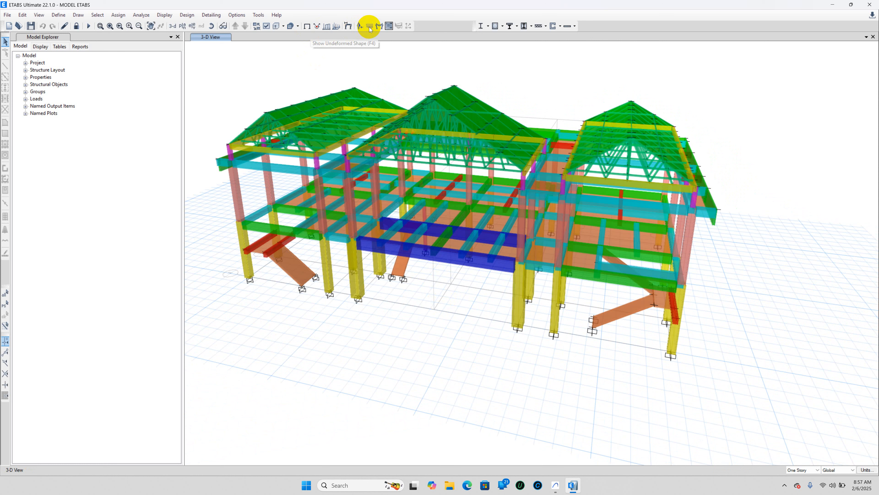
Display the frame Moment 3-3 diagram for load combination Comb2, with the diagram filled and values shown.
left_click(379, 26)
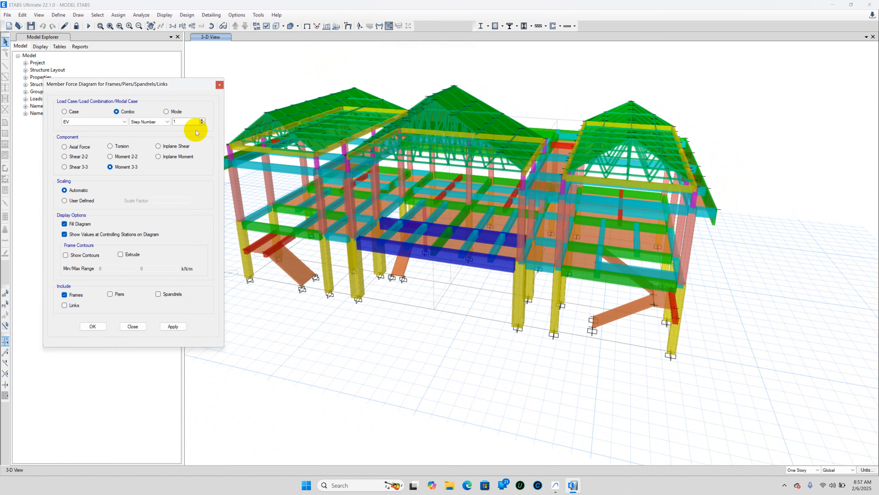
left_click(100, 122)
scroll(93, 161, "up", 4)
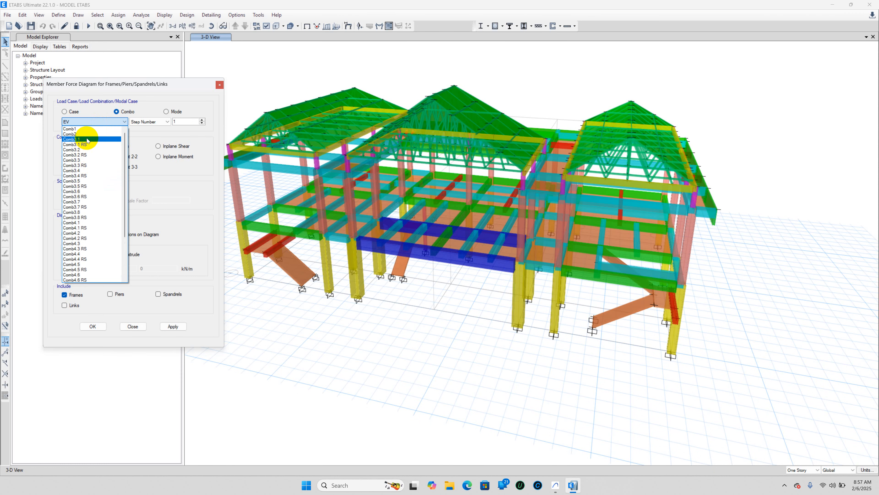
left_click(71, 134)
left_click(171, 326)
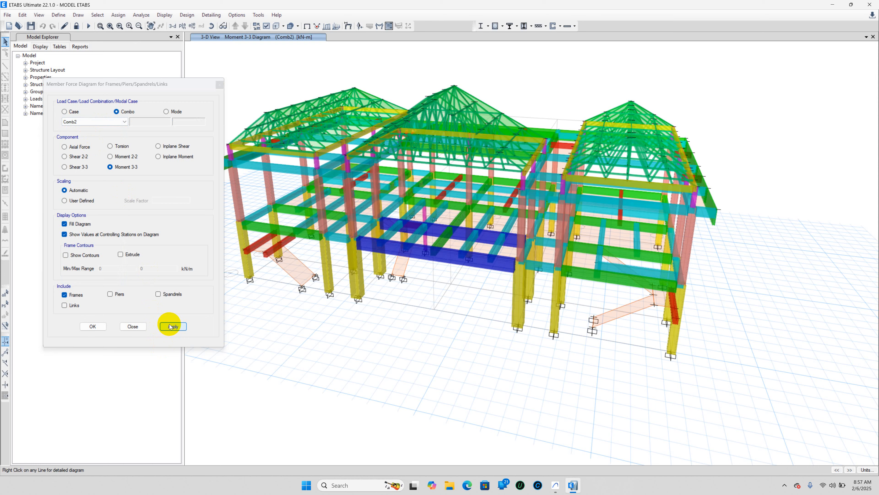
Turn off Extrude Frames in the view options so members are drawn as lines.
middle_click_drag(353, 324, 415, 328)
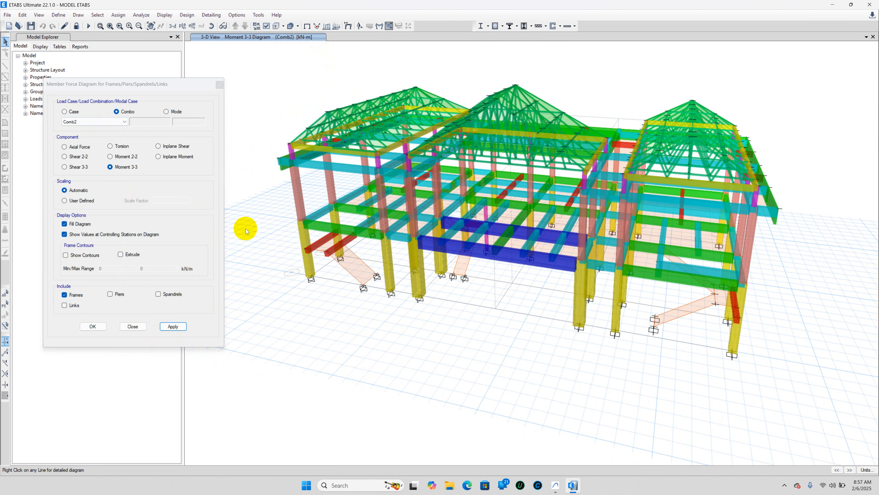
left_click(266, 27)
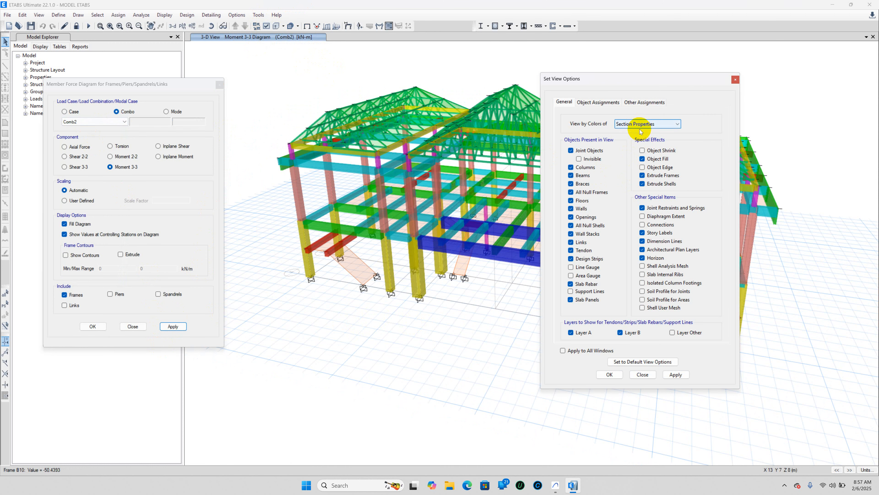
left_click(598, 102)
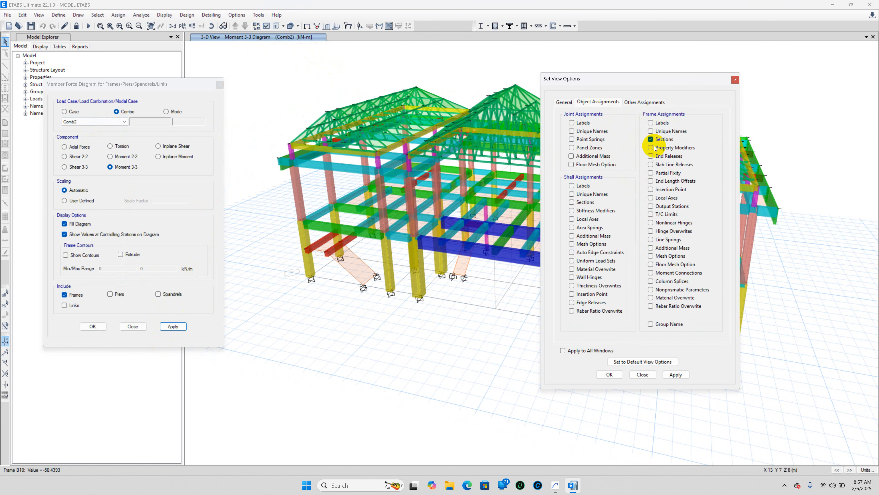
left_click(564, 102)
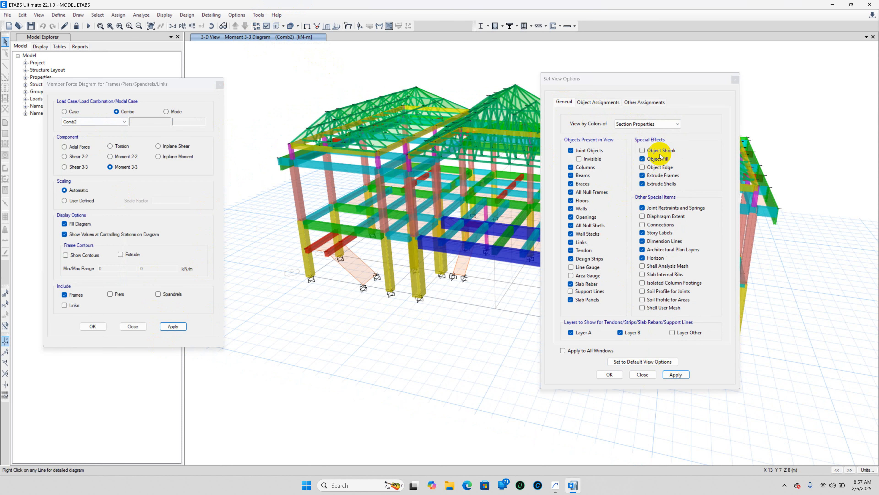
left_click(643, 175)
left_click(684, 374)
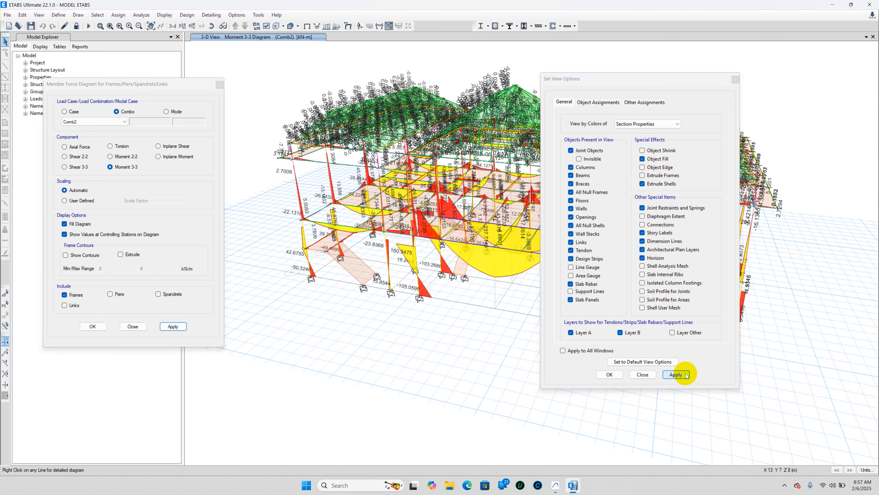
left_click(609, 374)
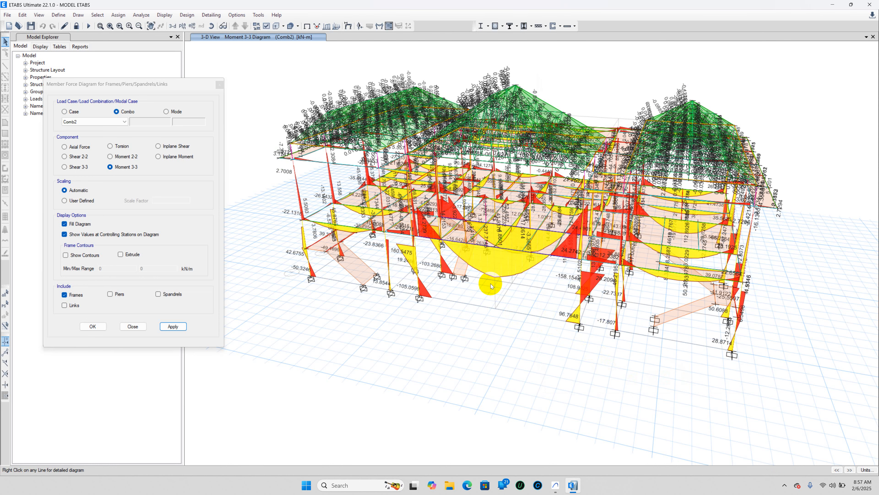
Select the framing below the roof with one window and show only the selected objects.
middle_click_drag(487, 283, 564, 281, "shift")
scroll(627, 286, "down", 5)
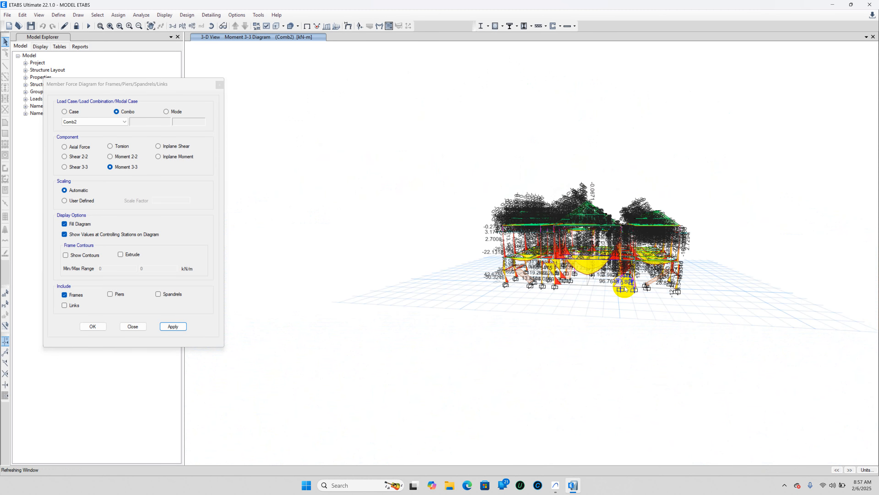
scroll(629, 297, "up", 2)
scroll(692, 304, "up", 5)
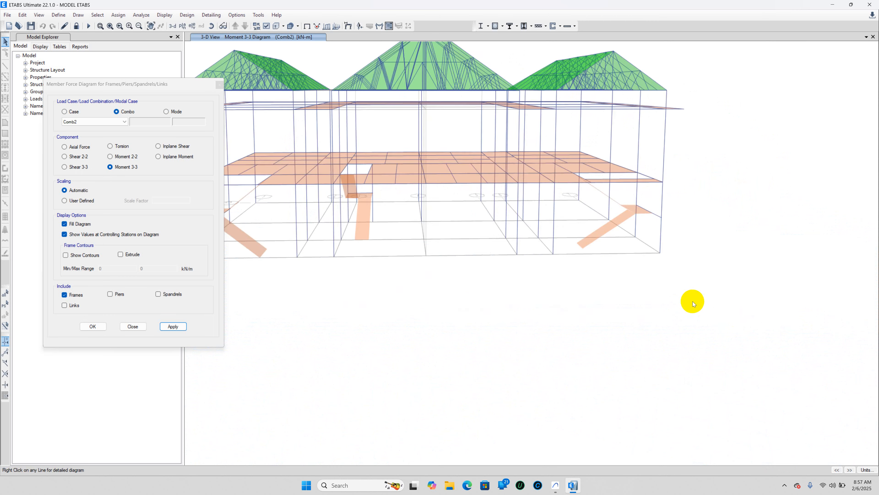
scroll(690, 310, "down", 1)
left_click_drag(839, 348, 283, 163)
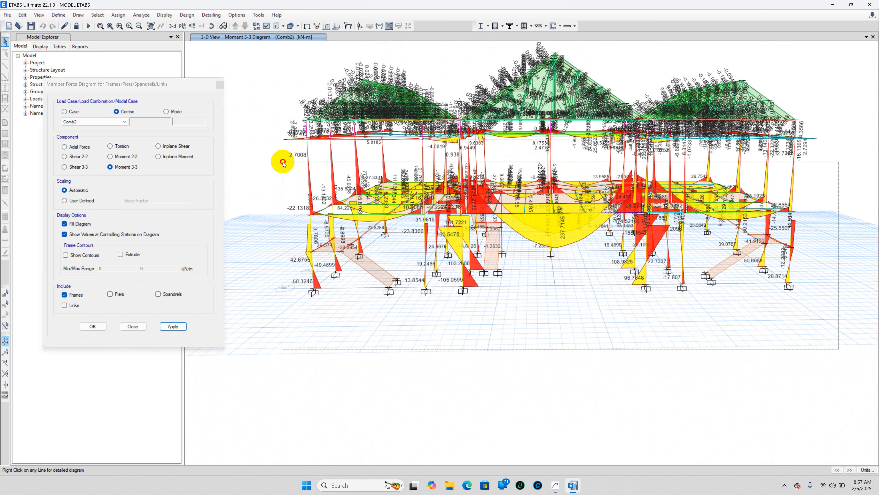
right_click(403, 156)
left_click(448, 201)
Inspect the detailed Comb2 diagrams of the rear long-span Story1 beam, reading moment M3 at several stations around midspan.
middle_click_drag(524, 146, 547, 226, "shift")
middle_click_drag(547, 335, 590, 289, "shift")
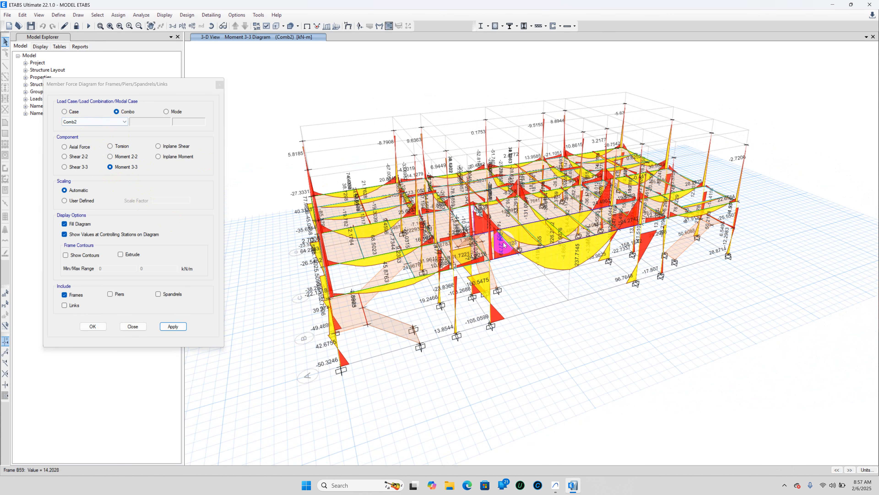
scroll(529, 227, "up", 3)
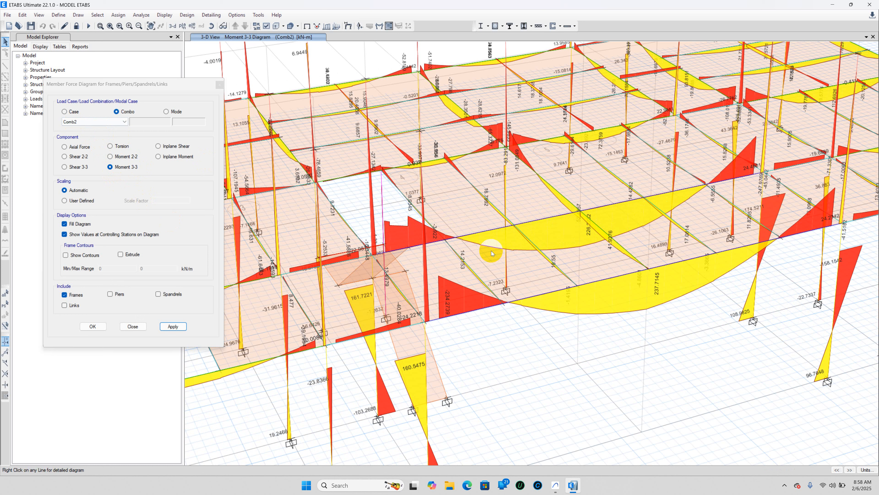
right_click(544, 221)
left_click_drag(430, 98, 633, 106)
left_click(638, 251)
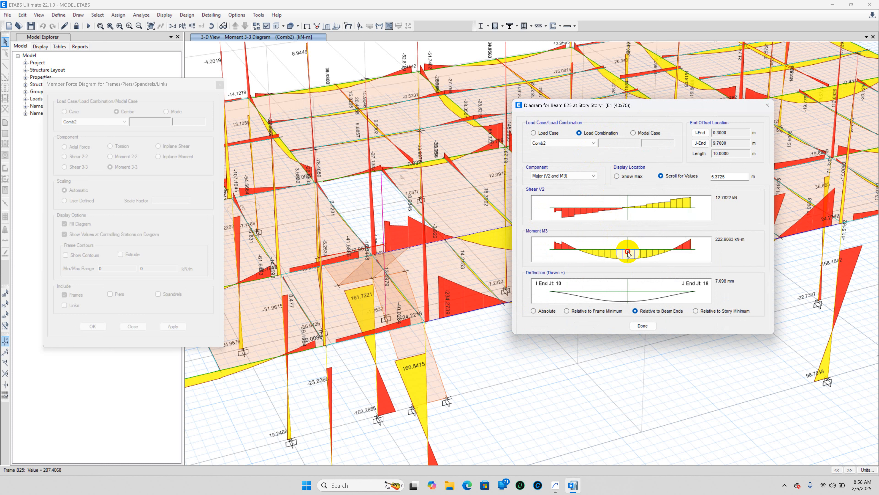
left_click_drag(629, 253, 628, 255)
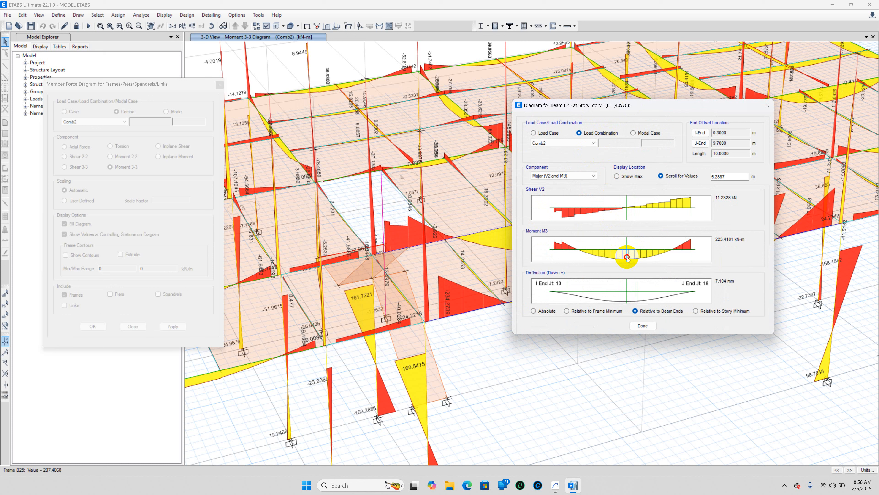
mouse_move(627, 258)
left_mouse_down()
mouse_move(566, 247)
mouse_move(692, 246)
mouse_move(568, 247)
mouse_move(611, 248)
left_mouse_up()
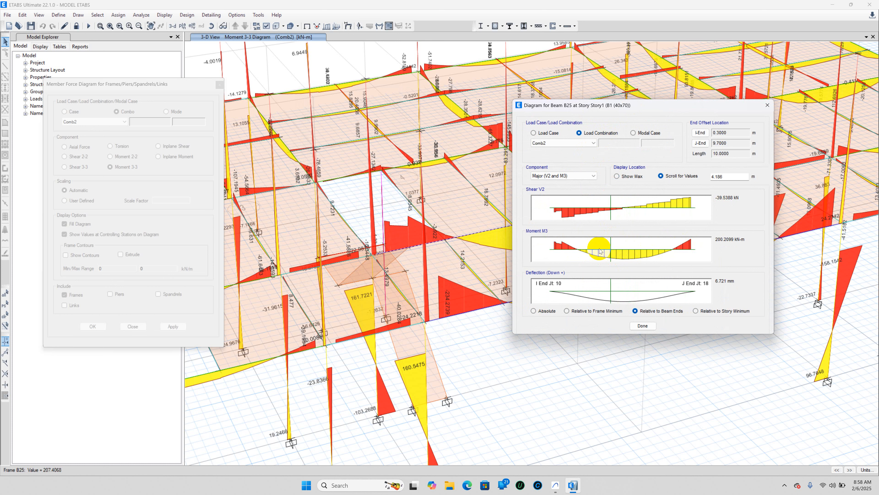
Check the same beam's moment M3 near midspan under Comb3.1 RS, and close the beam diagram and force diagram settings.
left_click(569, 144)
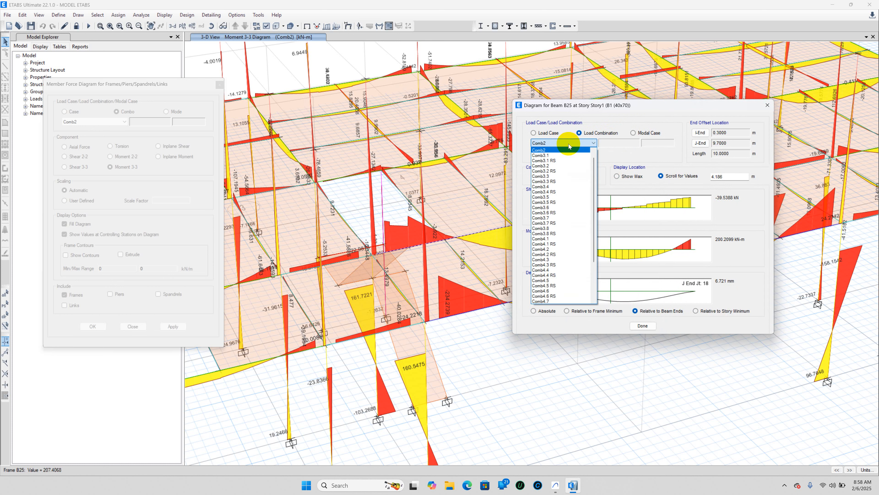
left_click(562, 162)
left_click(624, 254)
mouse_move(624, 254)
left_mouse_down()
mouse_move(566, 246)
mouse_move(683, 256)
mouse_move(594, 250)
mouse_move(635, 256)
left_mouse_up()
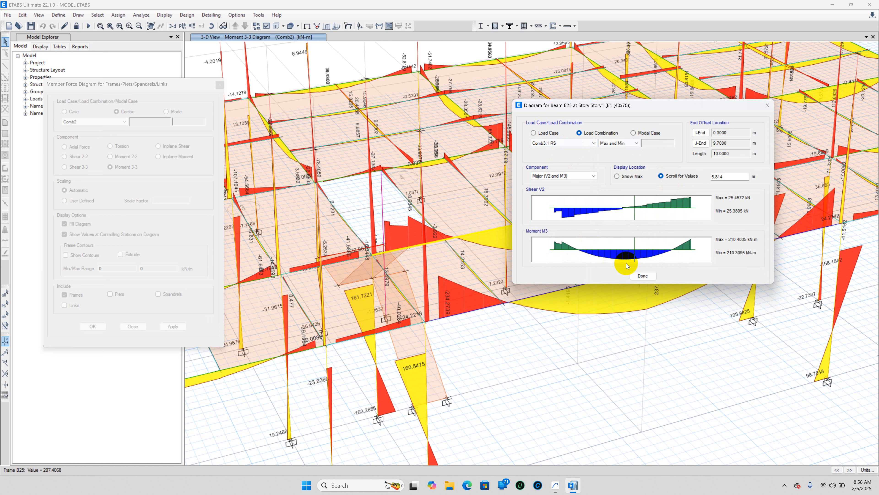
left_click(639, 276)
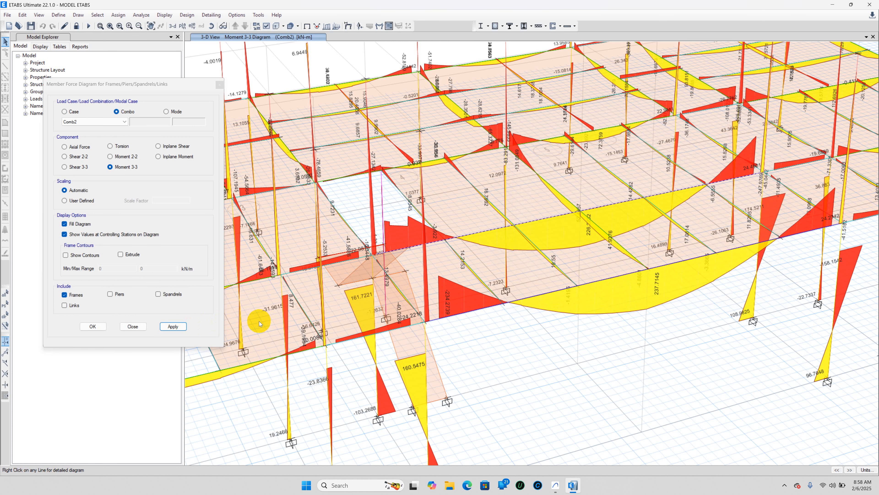
left_click(132, 326)
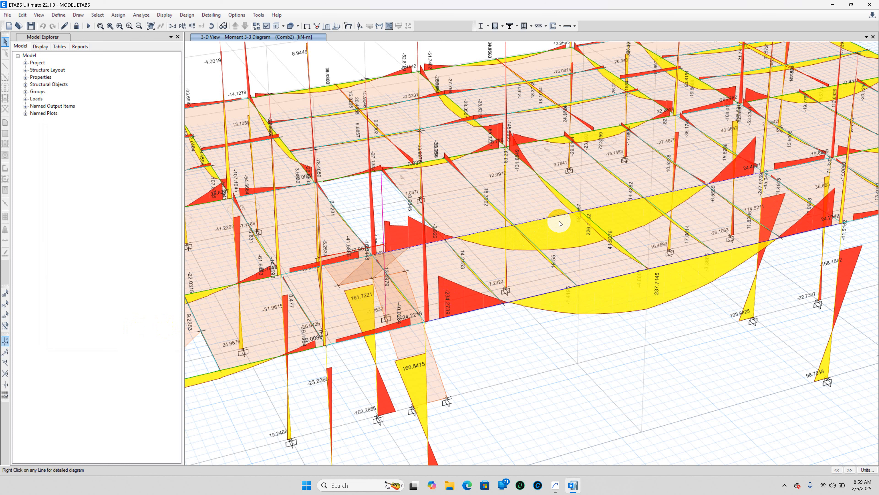
Set up the table display with only Element Forces - Beams chosen from the frame output results.
key("ctrl+t")
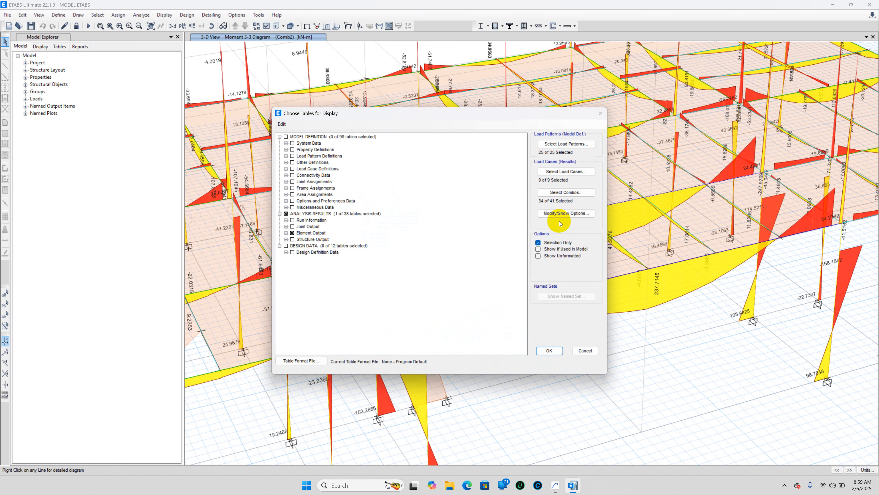
left_click_drag(445, 114, 210, 84)
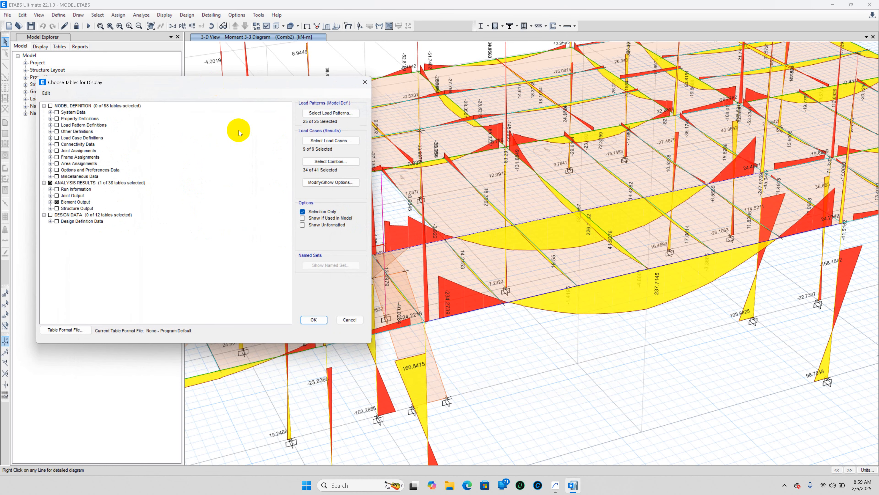
left_click(50, 202)
left_click(57, 209)
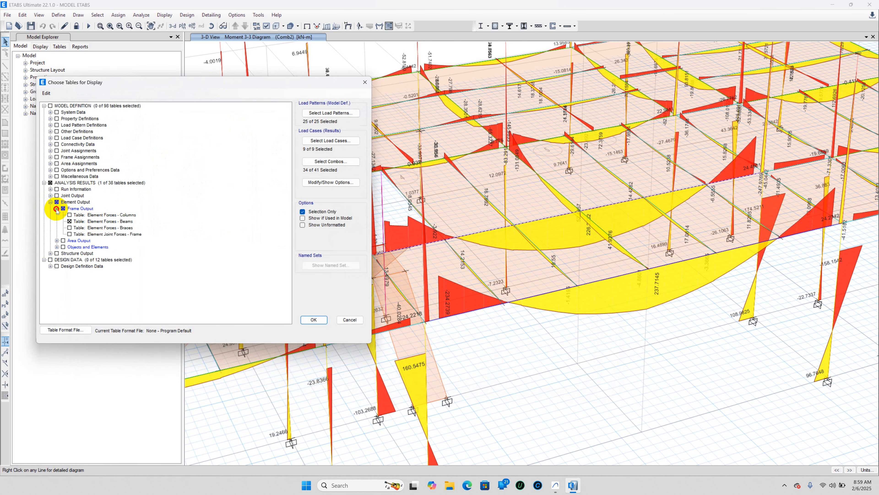
left_click(69, 221)
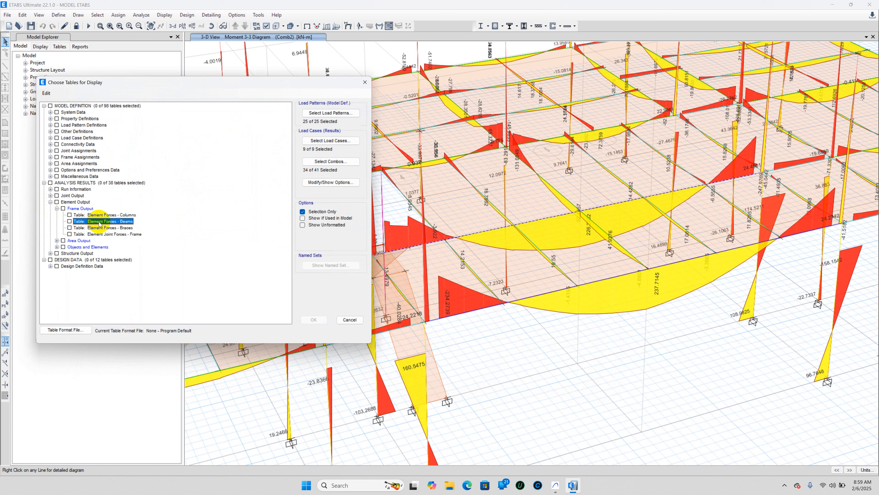
left_click(69, 221)
Accept load combinations Comb1 through Comb4.8 RS for the results and show the beam forces table.
left_click(339, 162)
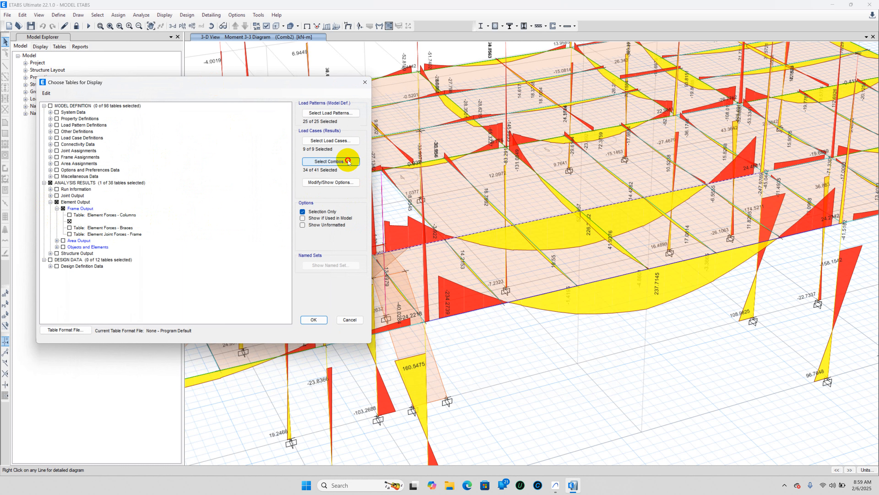
scroll(386, 212, "up", 2)
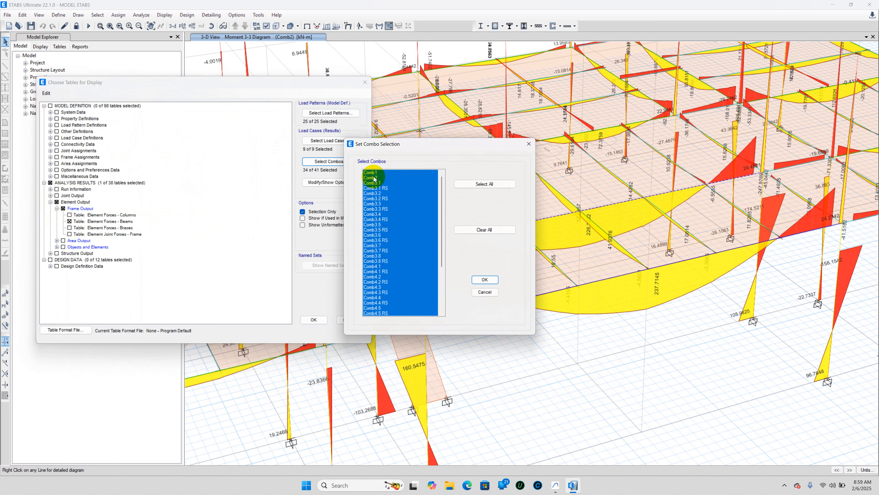
scroll(384, 208, "down", 5)
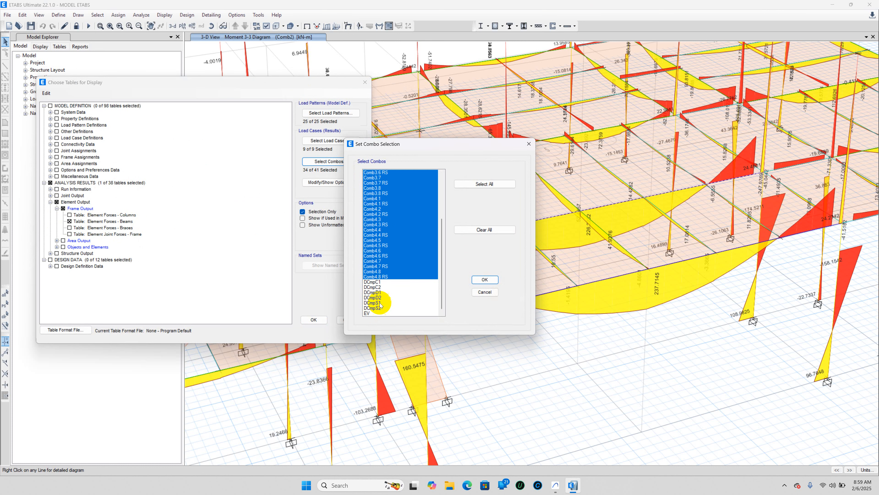
left_click(485, 280)
left_click(314, 320)
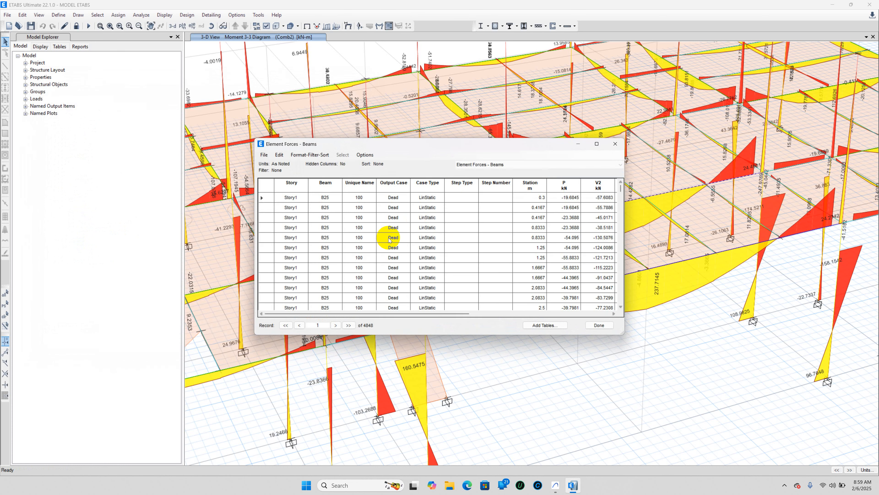
Enlarge the beam forces table window and sort the records by M3 in ascending order.
left_click_drag(480, 143, 298, 65)
left_click_drag(440, 252, 677, 420)
left_click(553, 109)
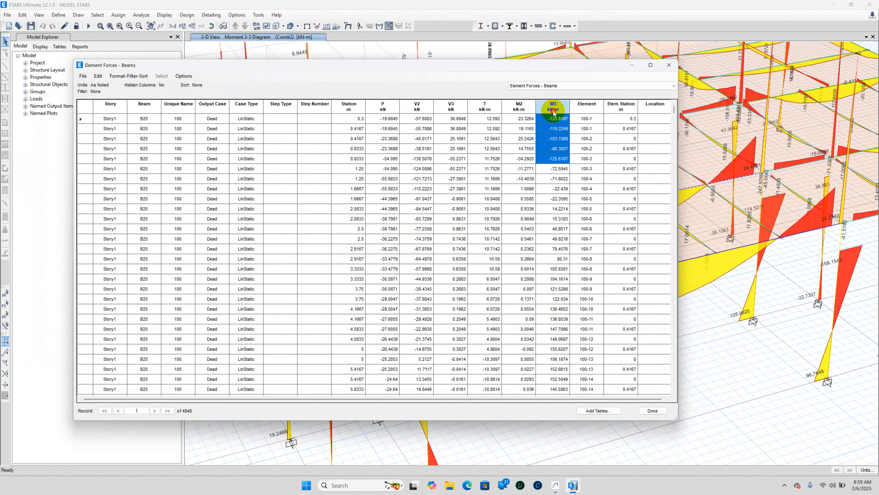
right_click(554, 110)
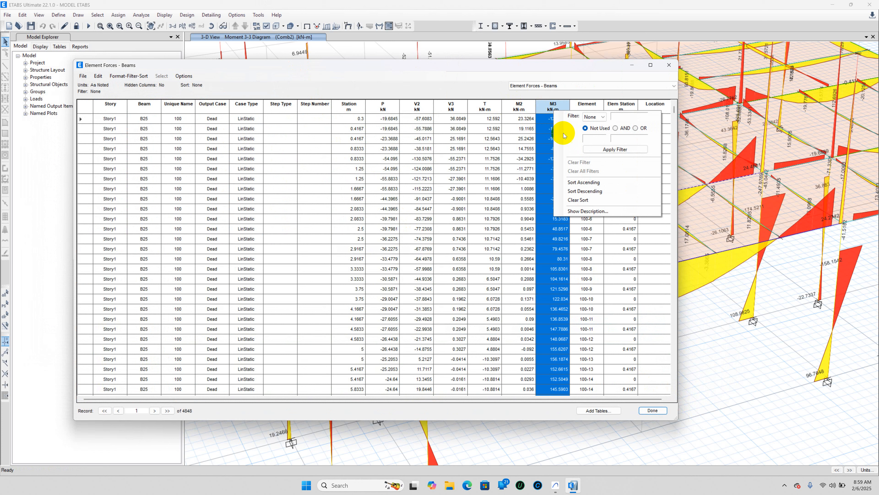
left_click(583, 182)
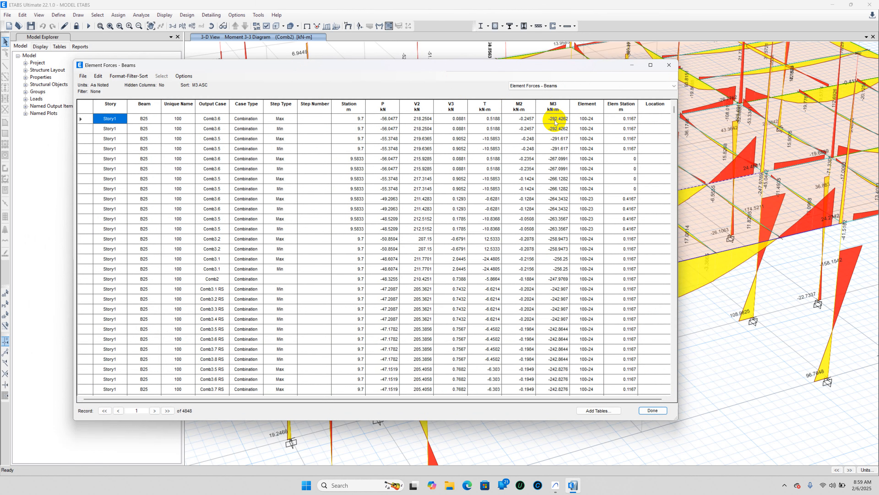
Sort the beam forces records by M3 in descending order.
left_click(553, 106)
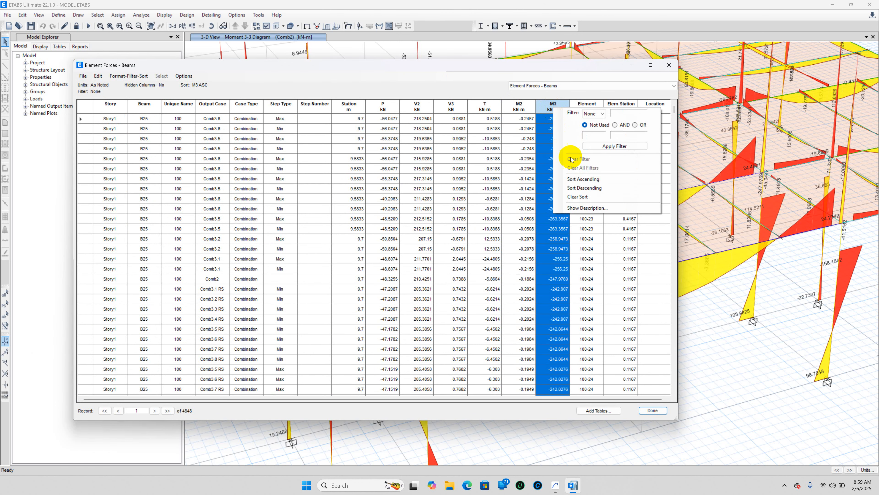
left_click(583, 188)
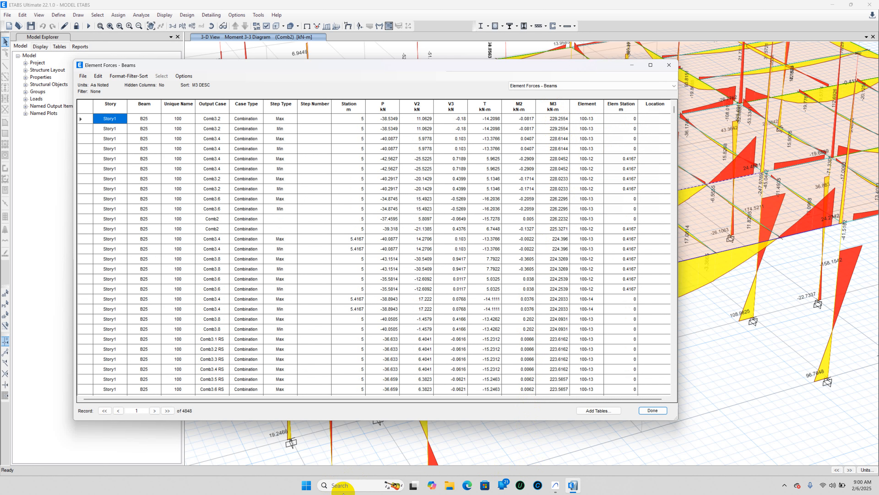
Switch to Tekla Tedds and start an RC beam design (ACI318) calculation from the Tedds calculations (USA SI units) library.
left_click(341, 485)
key("Escape")
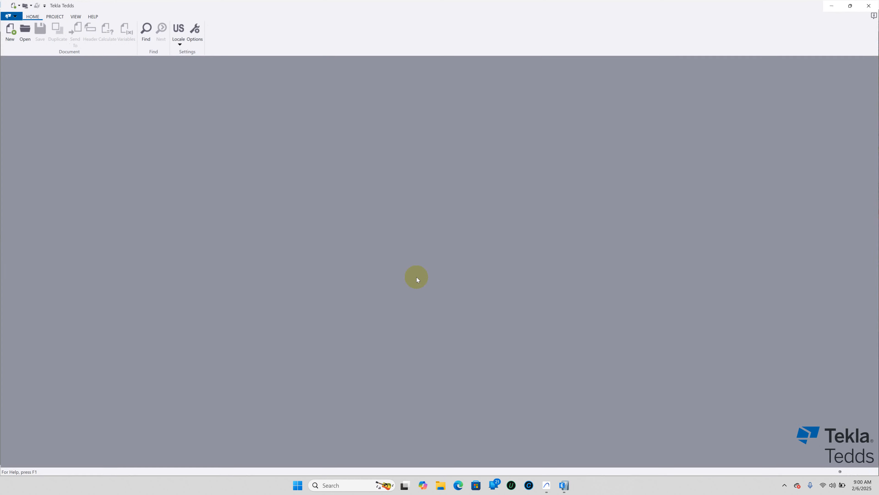
left_click(12, 33)
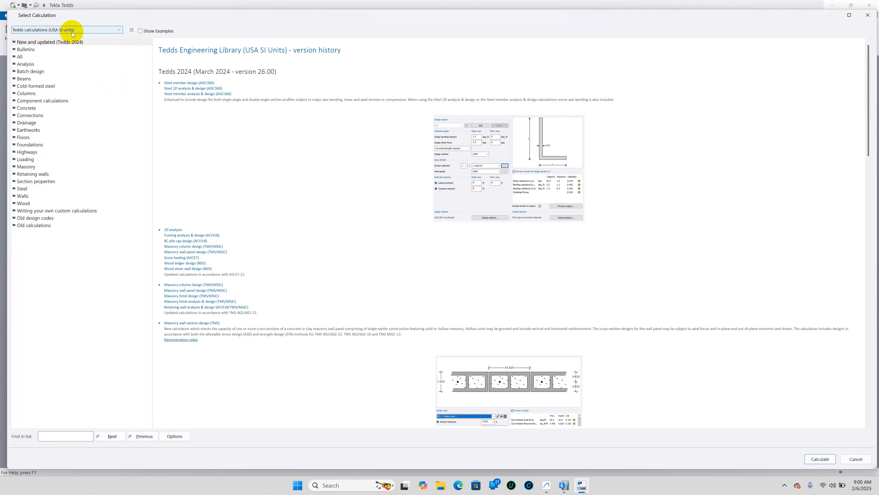
left_click(95, 32)
left_click(95, 31)
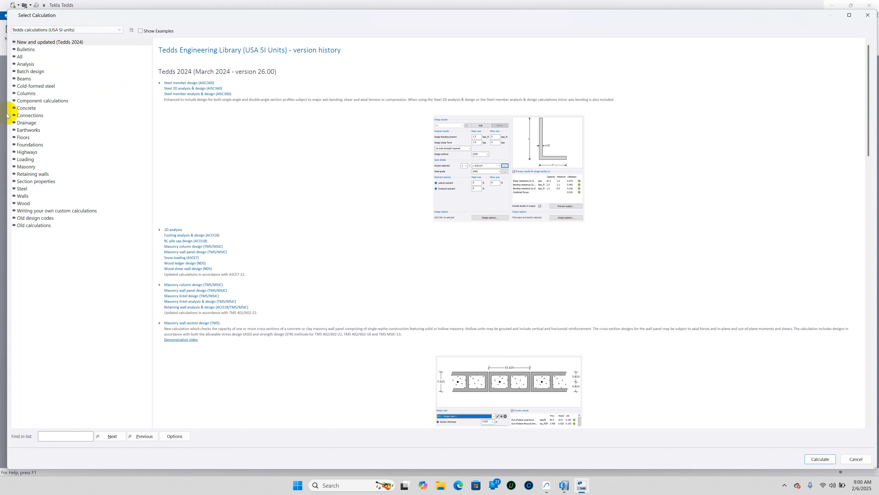
left_click(19, 78)
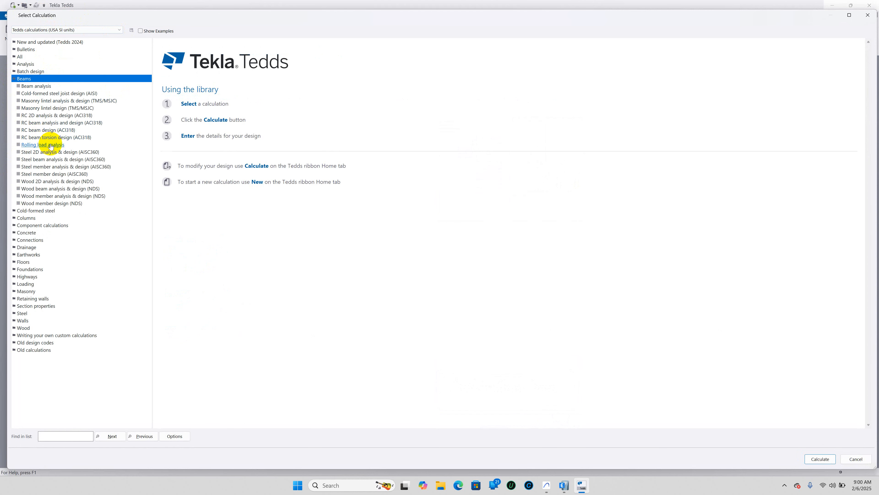
left_click(53, 130)
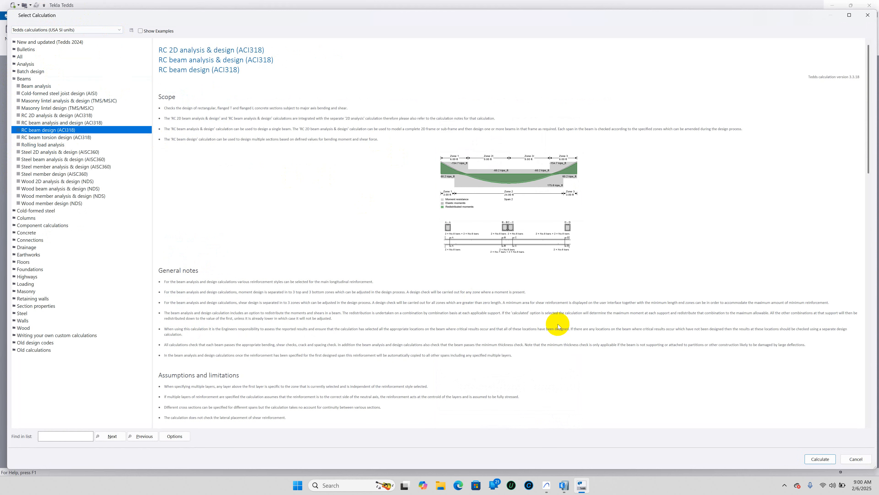
left_click(814, 460)
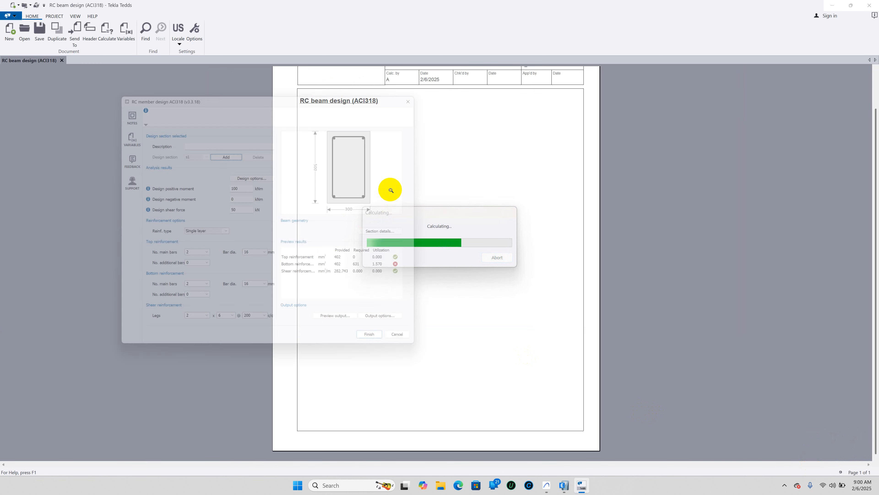
Set the beam section to 400 mm wide and 700 mm deep, and enter Balok B1 40x70 as its description.
left_click_drag(282, 94, 232, 99)
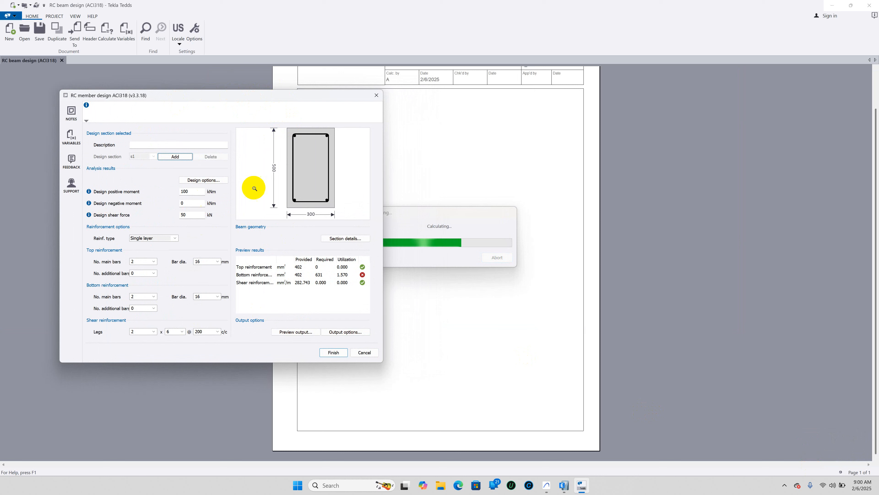
left_click(360, 238)
left_click(330, 256)
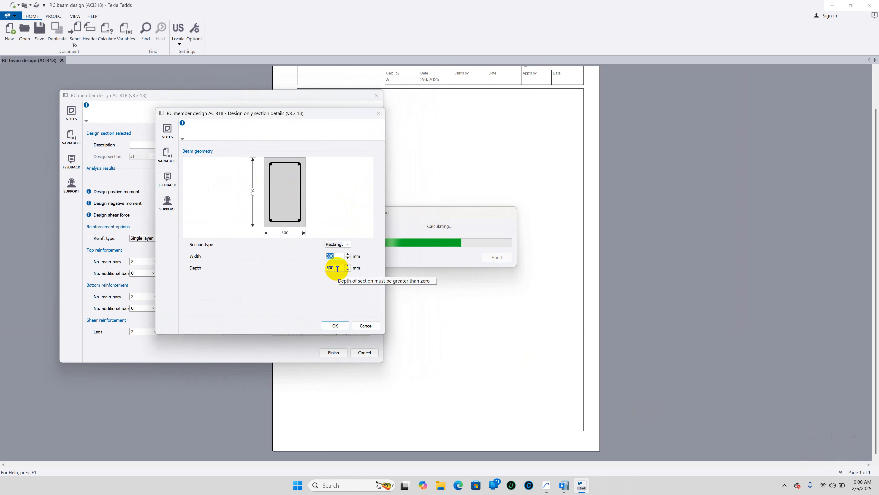
type("400")
key("Tab")
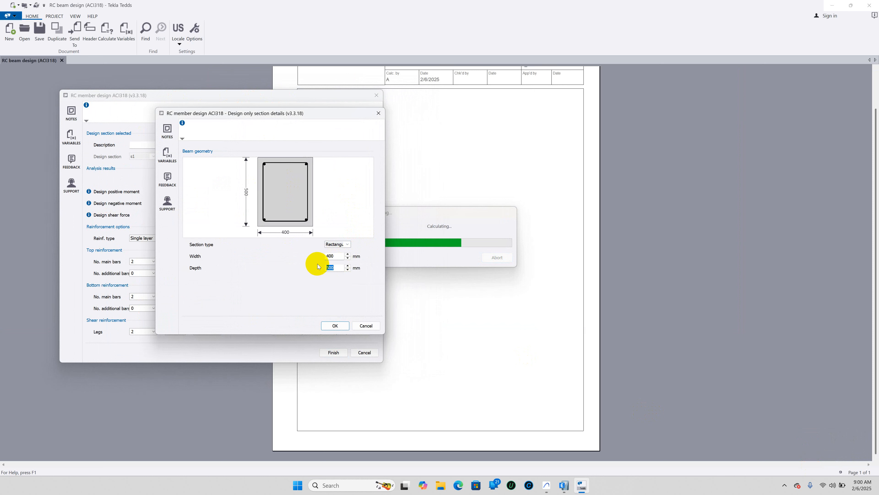
type("700")
left_click(331, 256)
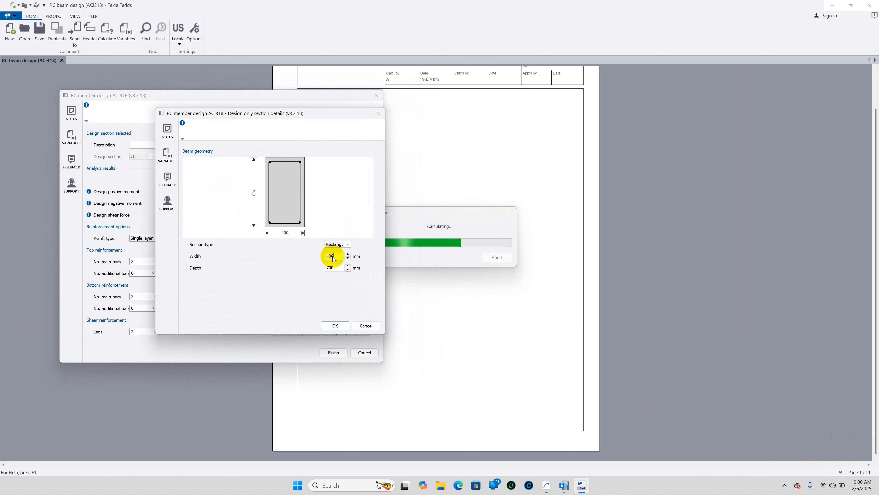
left_click(335, 325)
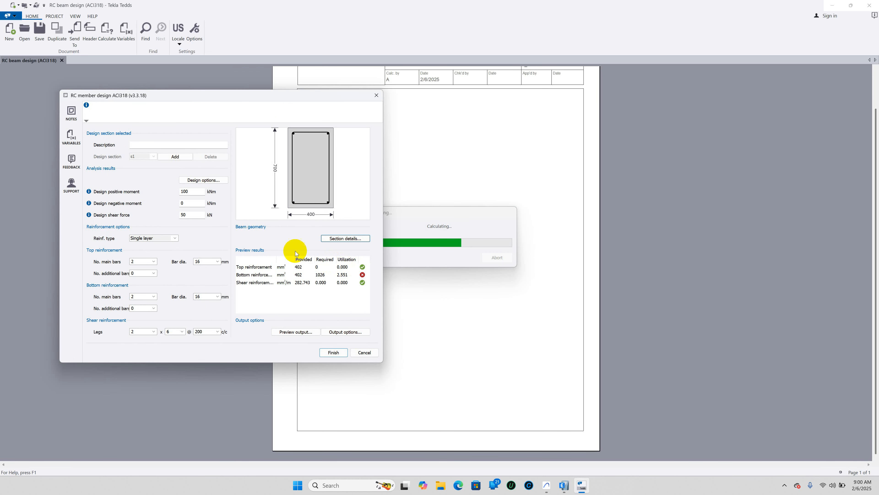
left_click(145, 142)
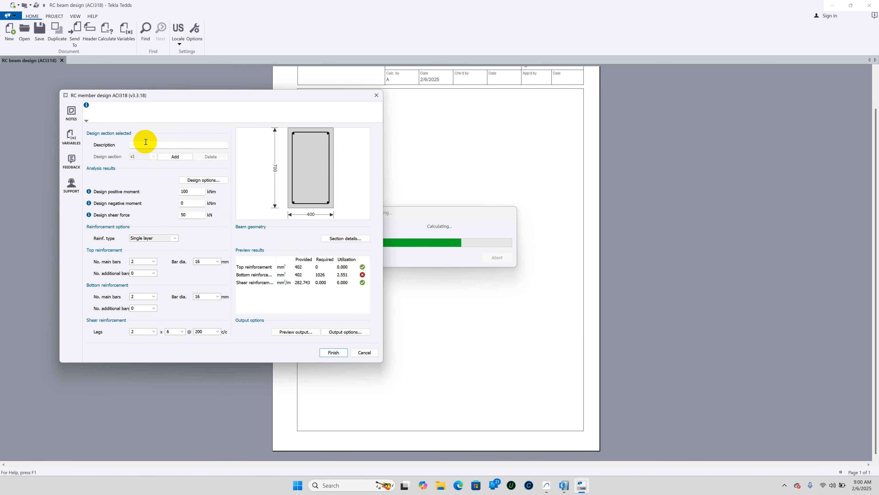
type("Balok B1 40x70")
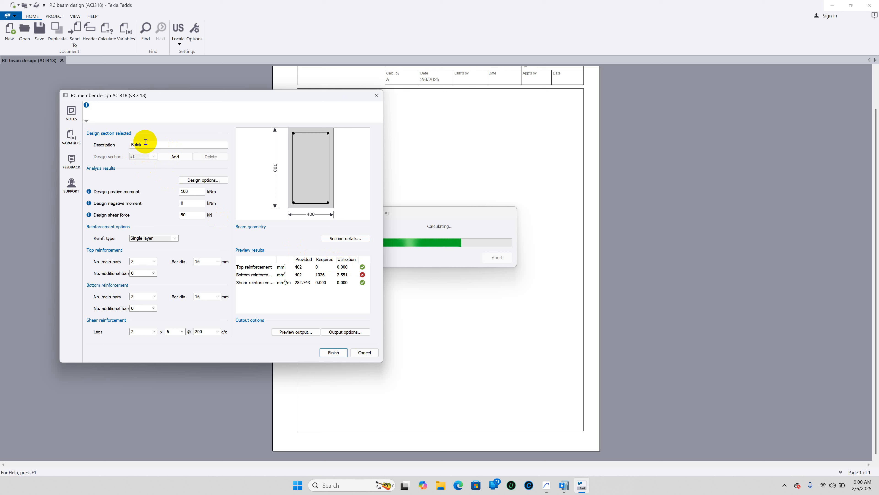
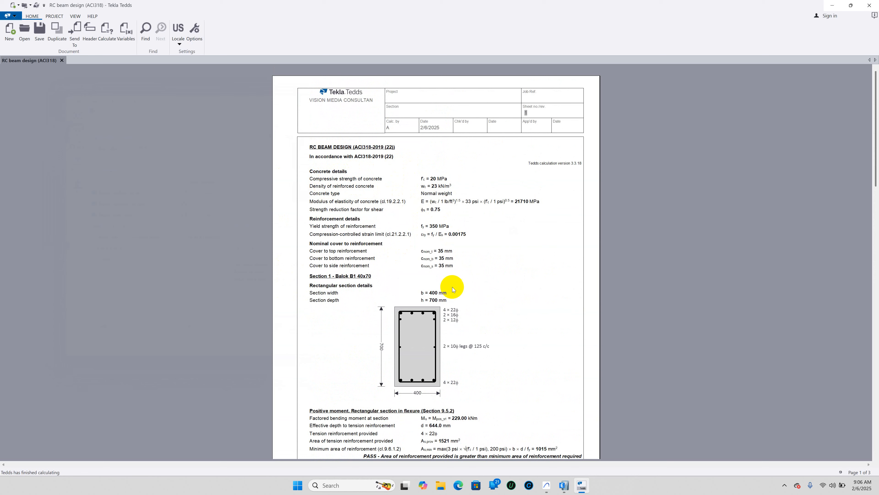
Change the beam calculation's output type to Summary with the summary table included, and regenerate the report.
scroll(502, 294, "down", 5)
scroll(503, 293, "up", 5)
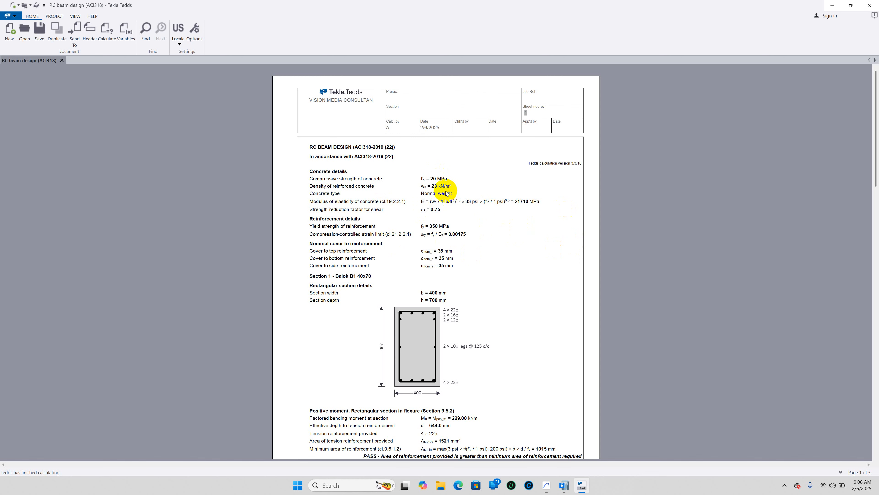
scroll(542, 222, "down", 7)
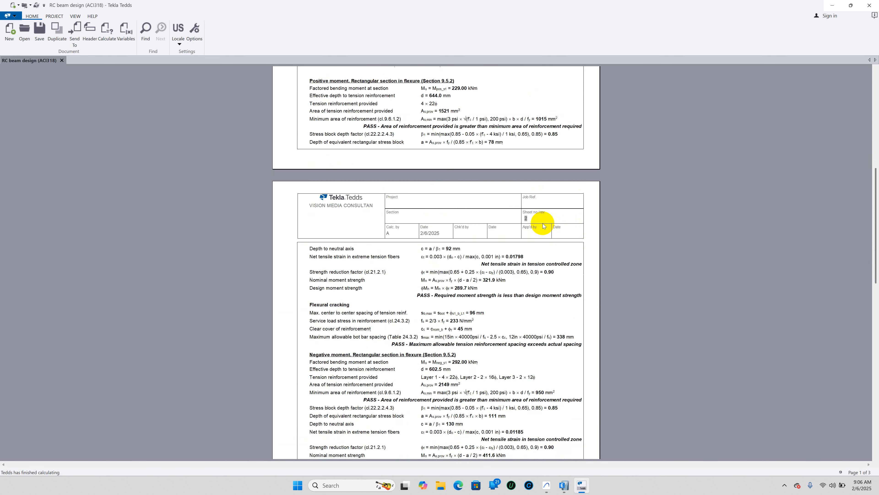
scroll(542, 222, "up", 7)
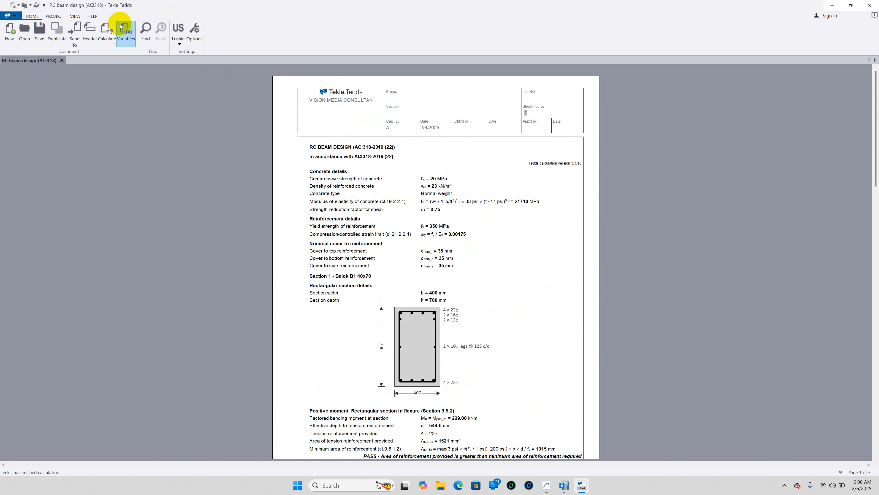
left_click(101, 30)
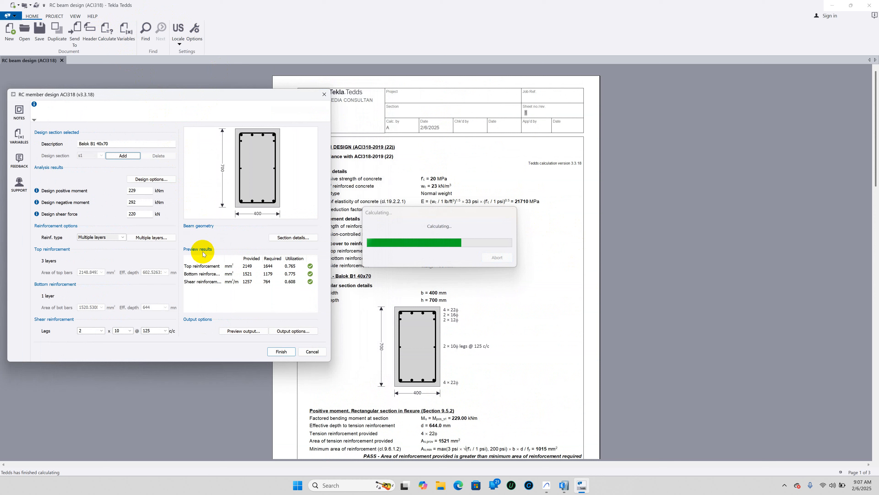
left_click(293, 333)
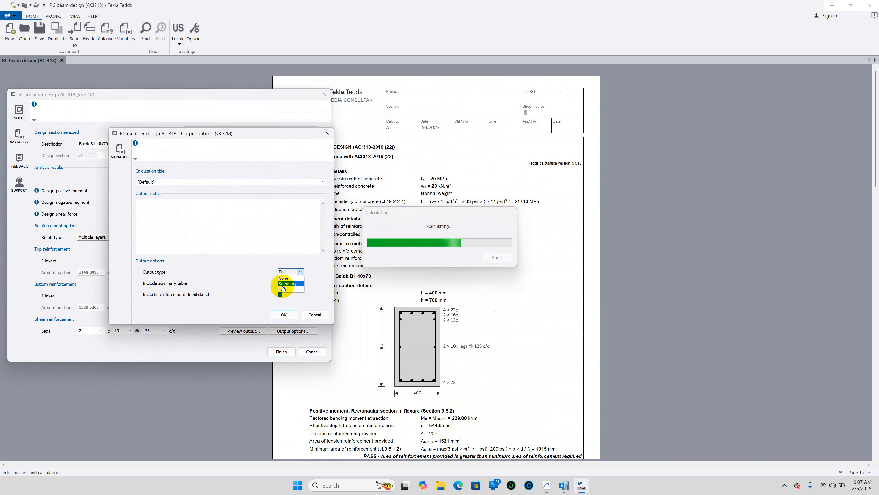
left_click(284, 284)
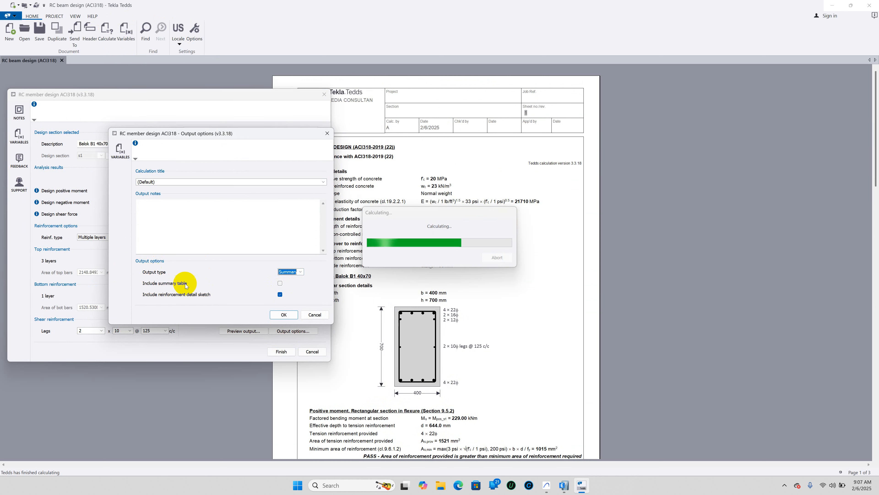
left_click(280, 283)
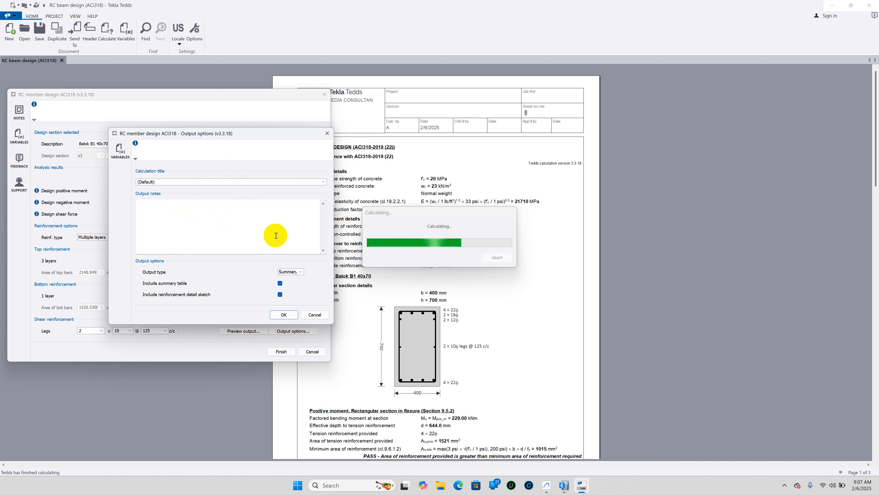
left_click(283, 313)
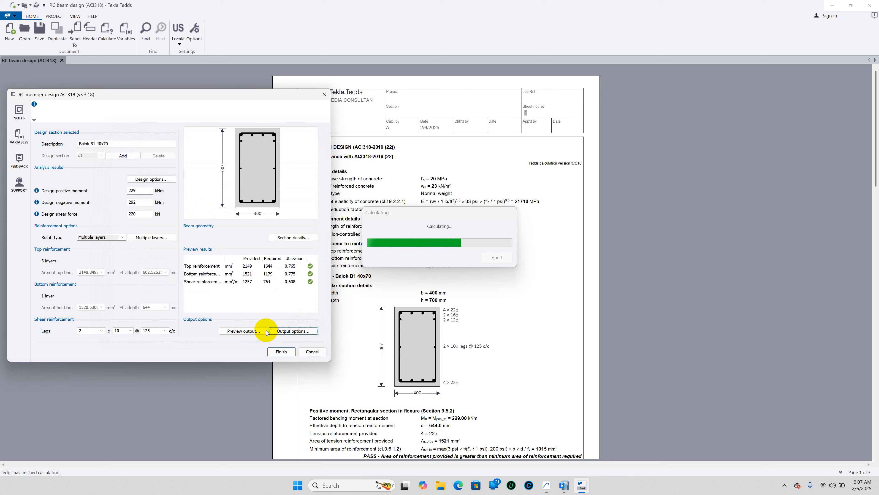
left_click(281, 351)
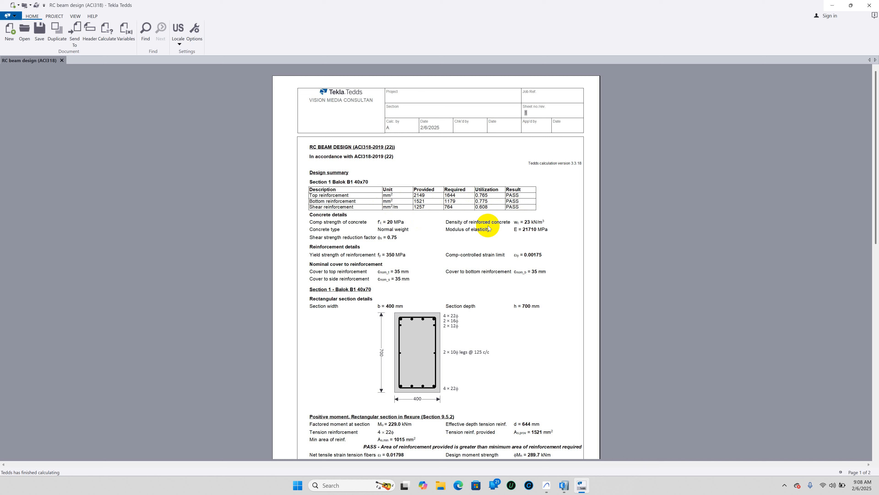
Review the summary report's design summary, section details, and flexure and shear checks for Balok B1 40x70.
scroll(471, 256, "down", 15)
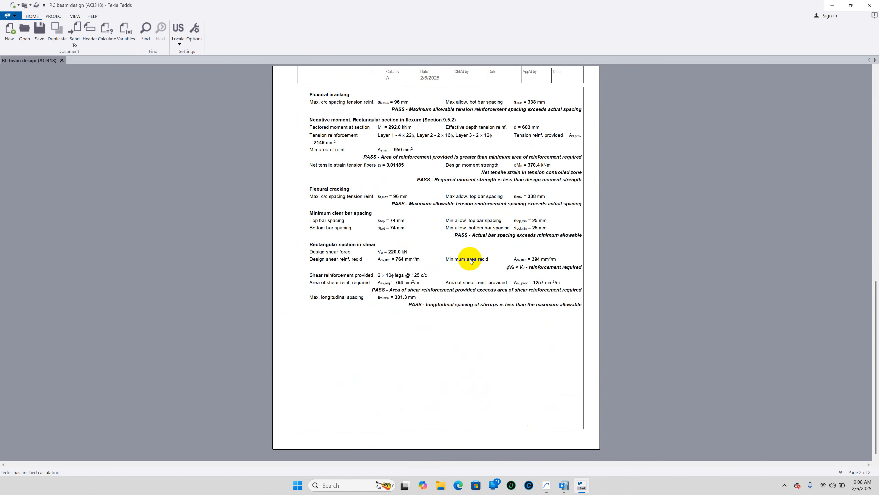
scroll(473, 262, "up", 15)
scroll(403, 348, "down", 3)
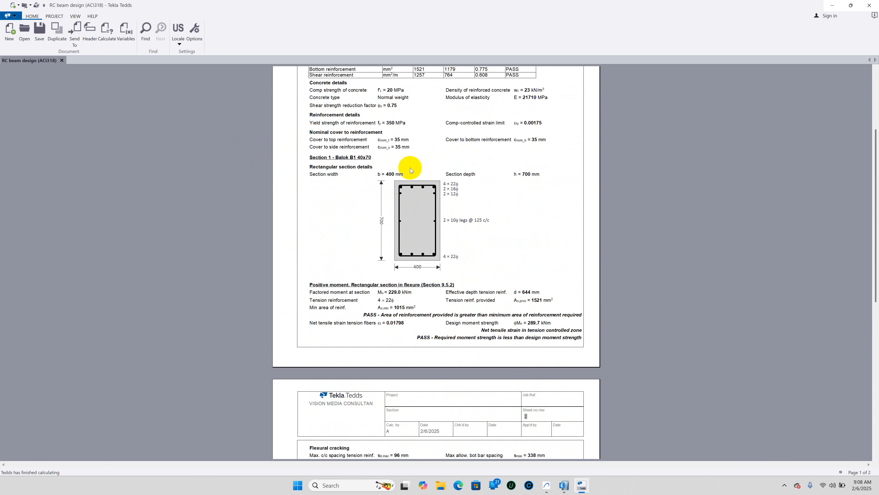
scroll(414, 172, "up", 3)
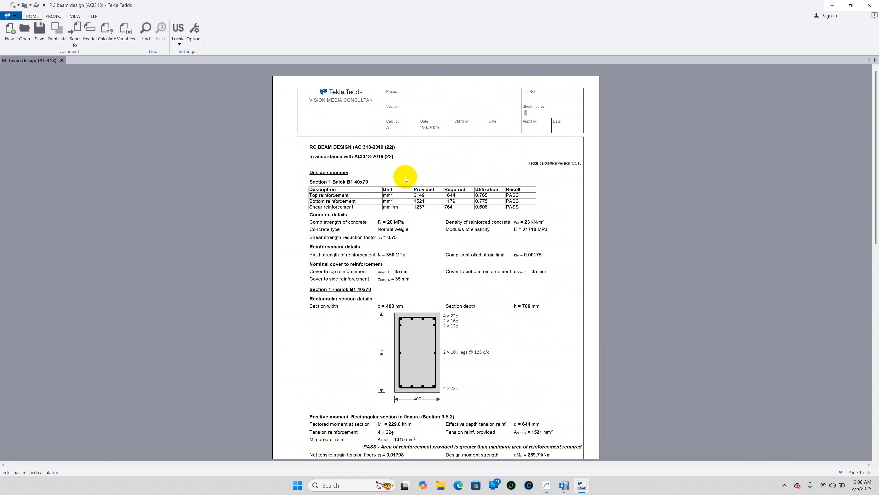
scroll(402, 187, "down", 5)
scroll(403, 196, "up", 5)
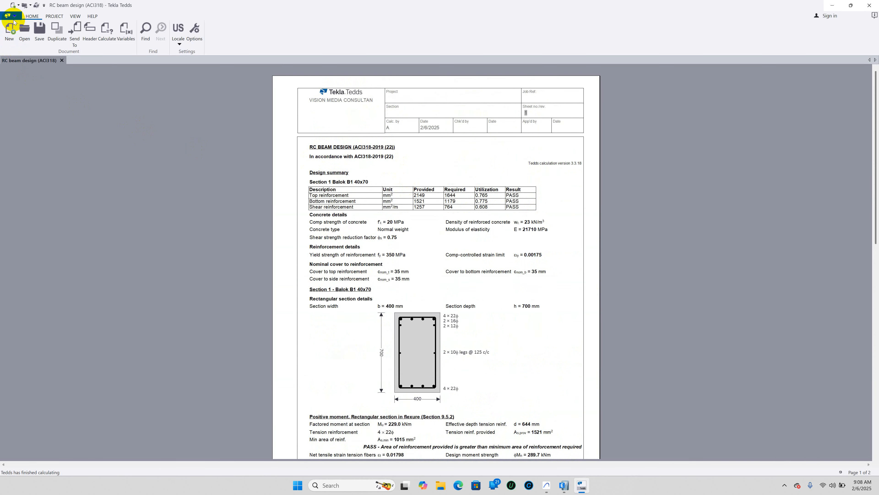
Save the beam design report to the Desktop as a PDF named latihan balok 40x70.
left_click(15, 16)
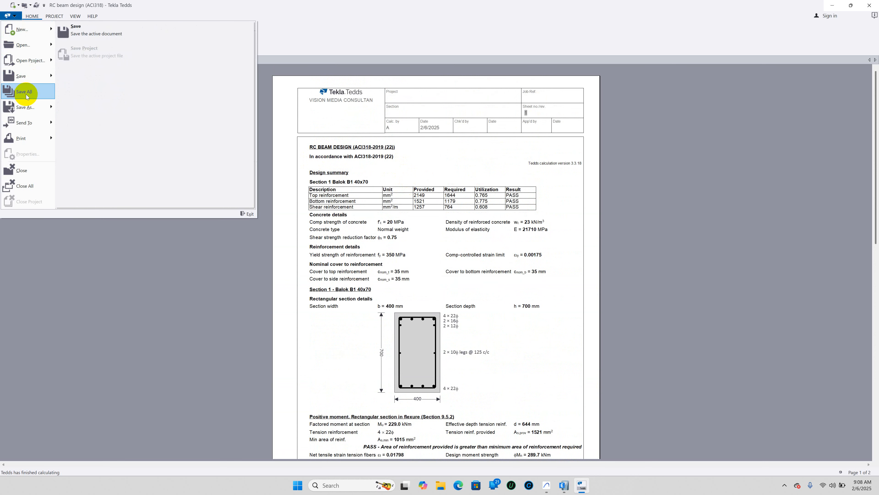
mouse_move(34, 115)
left_click(154, 30)
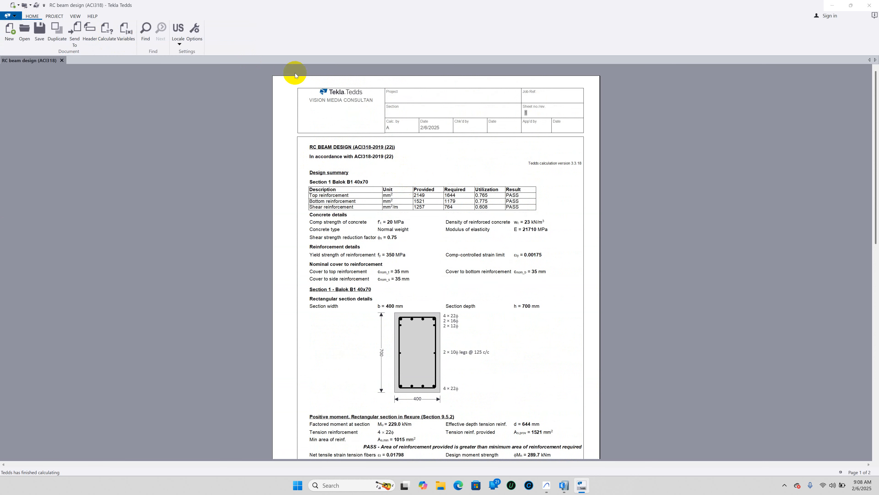
left_click_drag(451, 135, 373, 111)
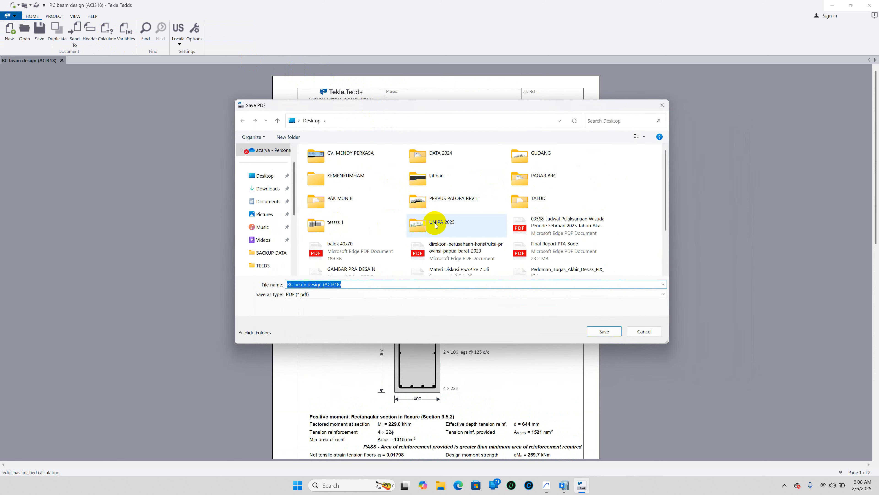
scroll(436, 220, "down", 2)
scroll(438, 225, "up", 2)
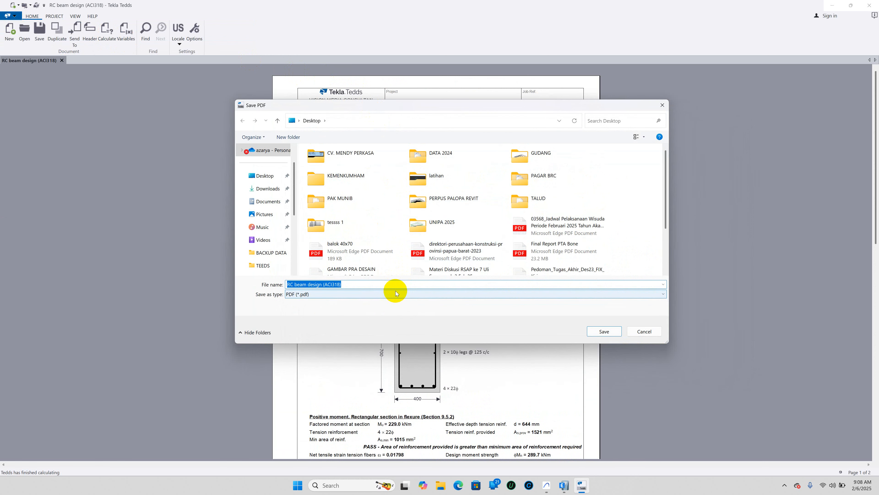
type("latihan balok 40x70")
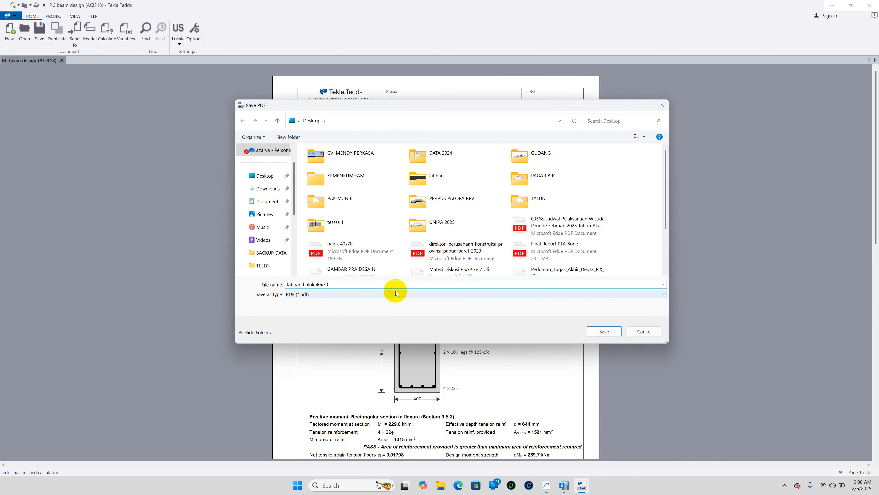
left_click(604, 331)
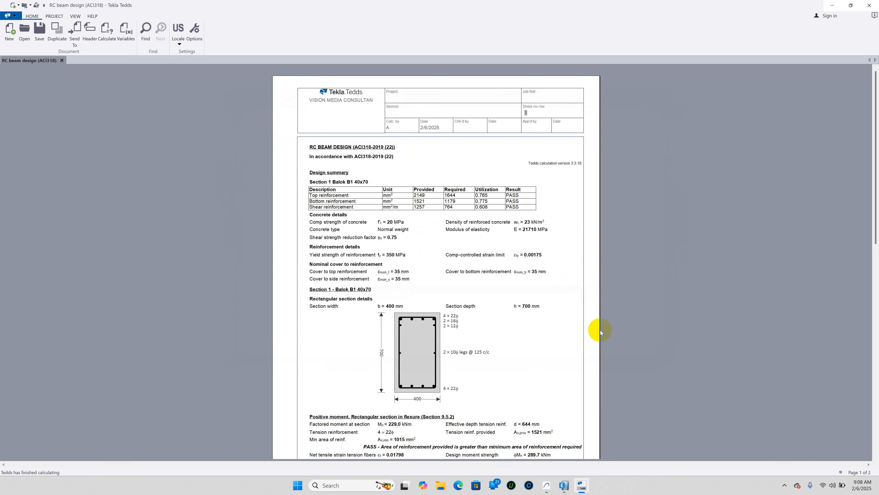
Open the exported latihan balok 40x70 PDF, examine the design summary, flexure and shear checks on both pages, and close it.
left_click(440, 485)
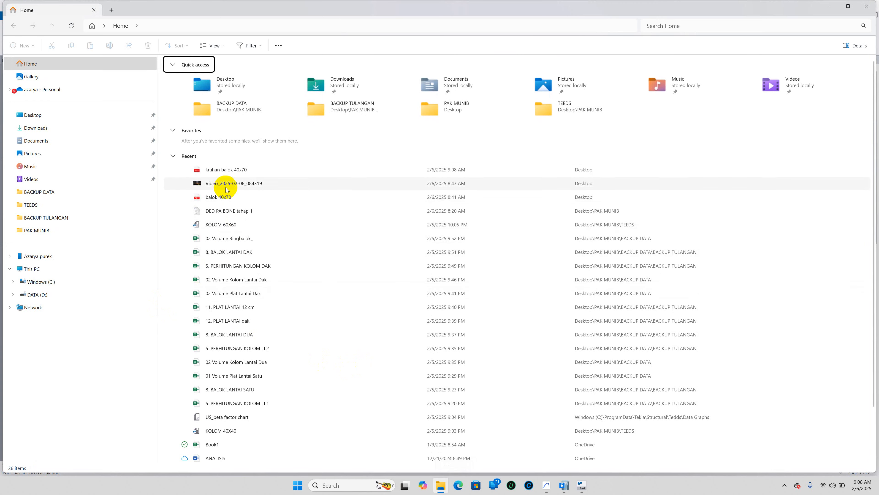
double_click(234, 170)
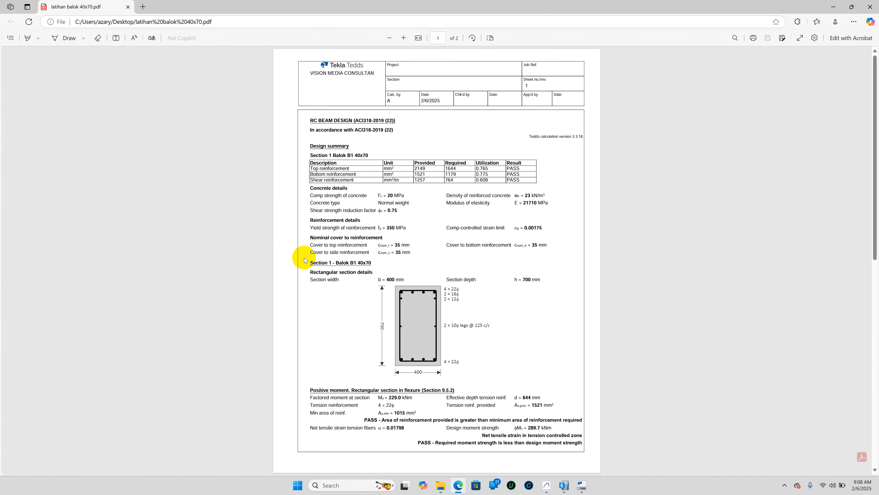
scroll(384, 250, "down", 10)
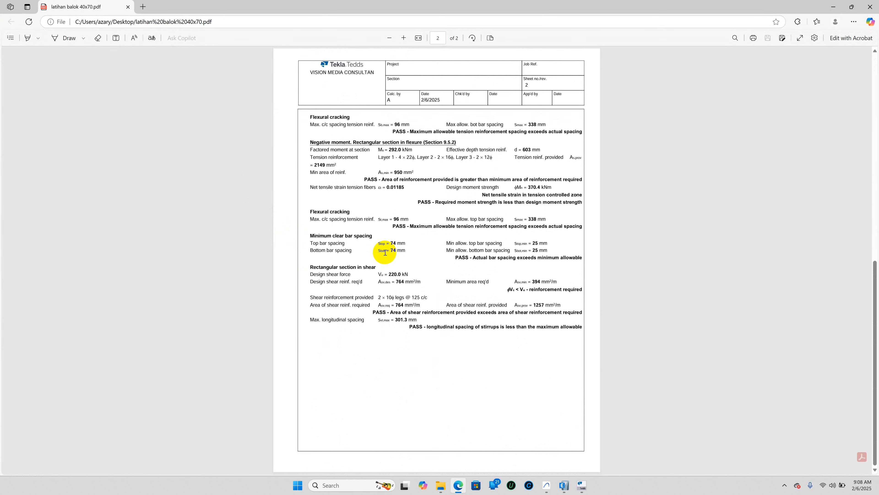
scroll(385, 252, "up", 6)
scroll(388, 251, "down", 7)
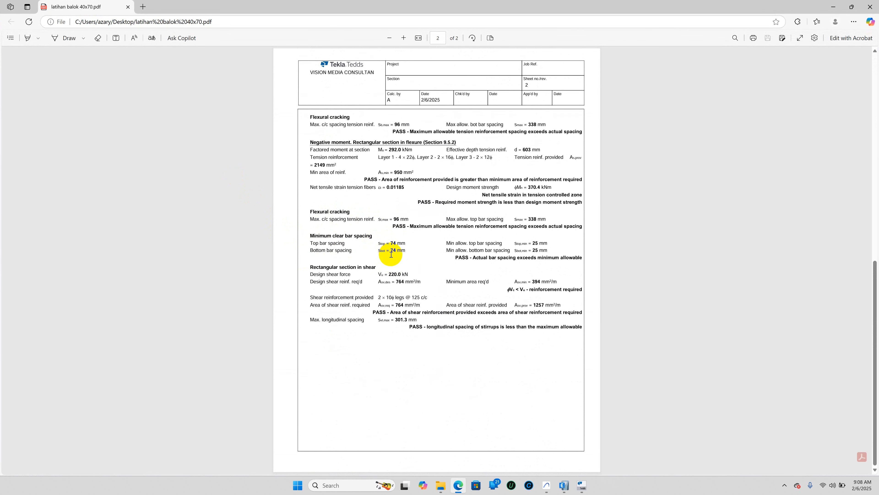
scroll(391, 255, "up", 1)
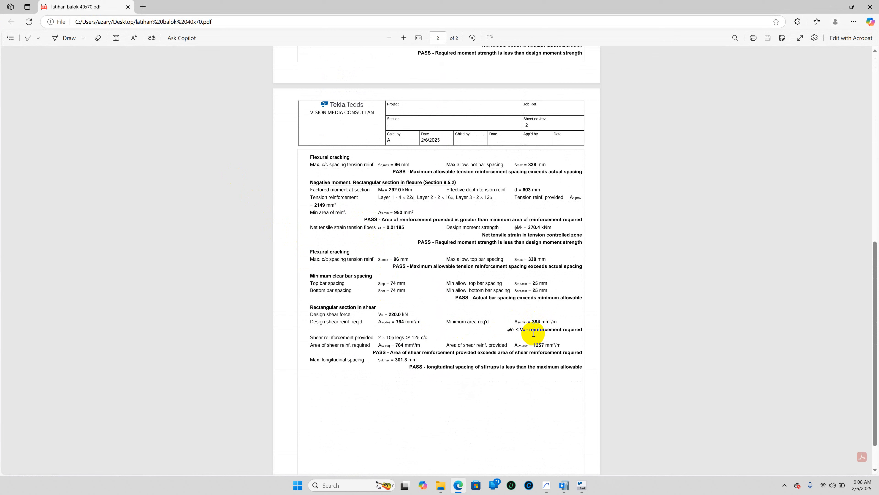
left_click_drag(566, 329, 534, 330)
scroll(519, 343, "up", 3)
scroll(517, 344, "up", 7)
scroll(518, 344, "up", 1)
scroll(518, 344, "down", 12)
scroll(519, 339, "up", 12)
scroll(519, 339, "up", 1)
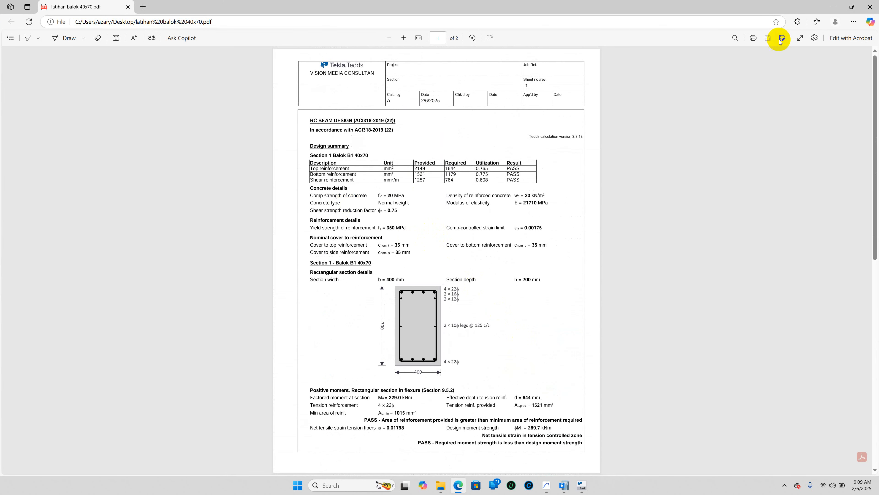
left_click(869, 7)
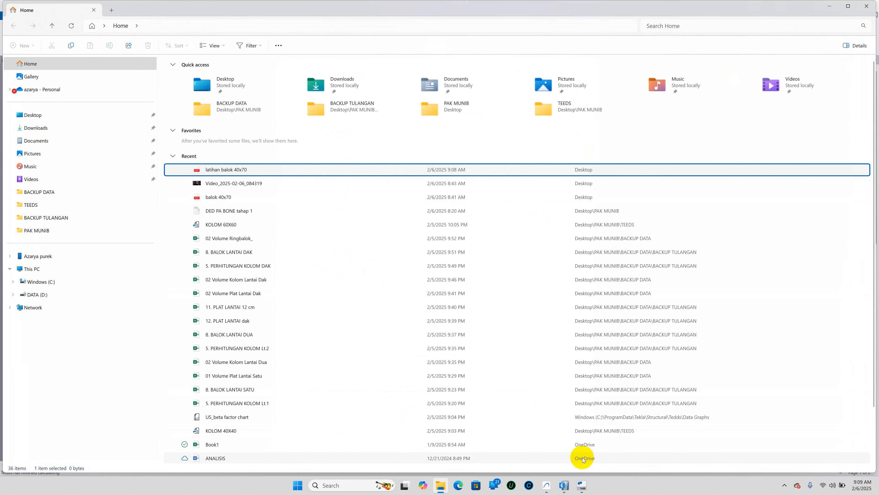
Switch to ETABS, close the beam element forces table, and examine the Comb2 moment 3-3 diagram around the whole 3D model.
left_click(564, 485)
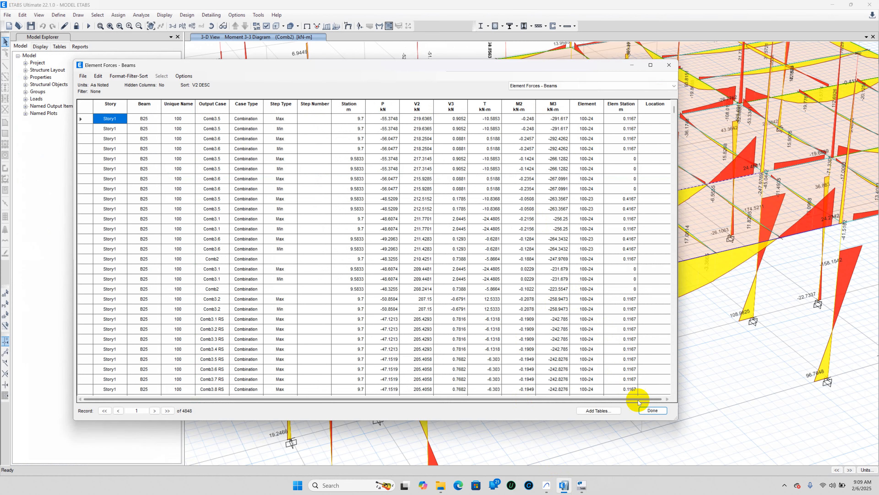
left_click(652, 410)
scroll(473, 258, "down", 3)
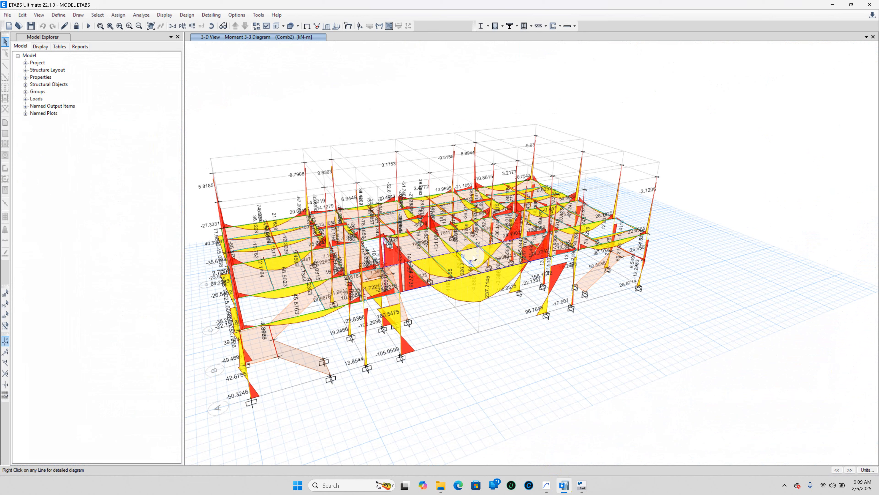
mouse_move(473, 257)
middle_mouse_down("shift")
mouse_move(424, 258)
mouse_move(456, 258)
middle_mouse_up("shift")
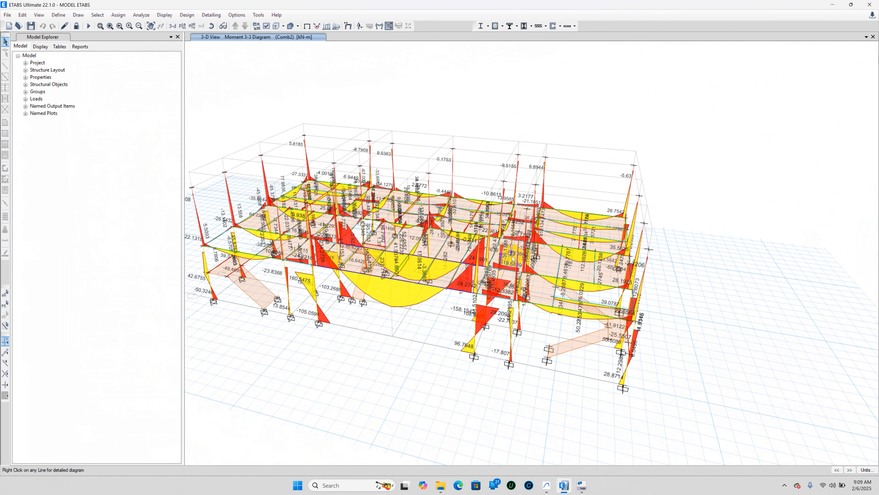
middle_click_drag(512, 255, 484, 290, "shift")
middle_click_drag(341, 245, 404, 250, "shift")
mouse_move(306, 255)
middle_mouse_down("shift")
mouse_move(407, 265)
mouse_move(470, 260)
mouse_move(466, 242)
middle_mouse_up("shift")
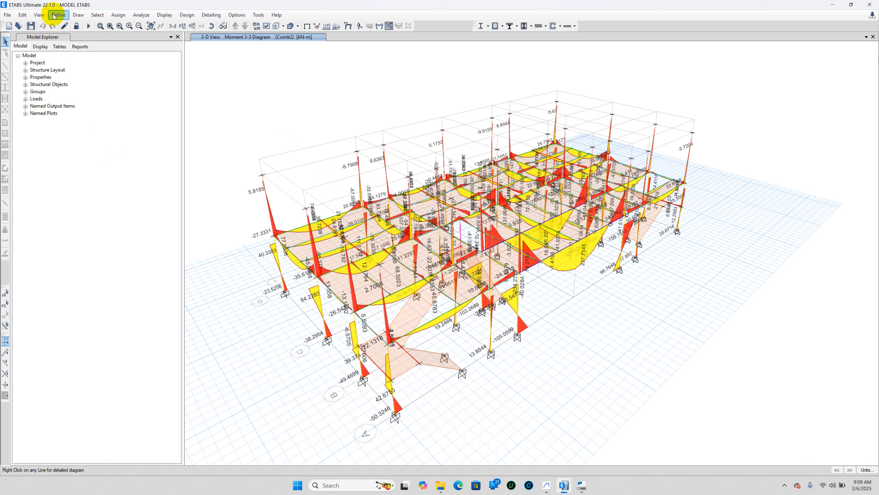
Examine the load cases and scale factors defined in the Comb3.1 RS load combination.
left_click(77, 15)
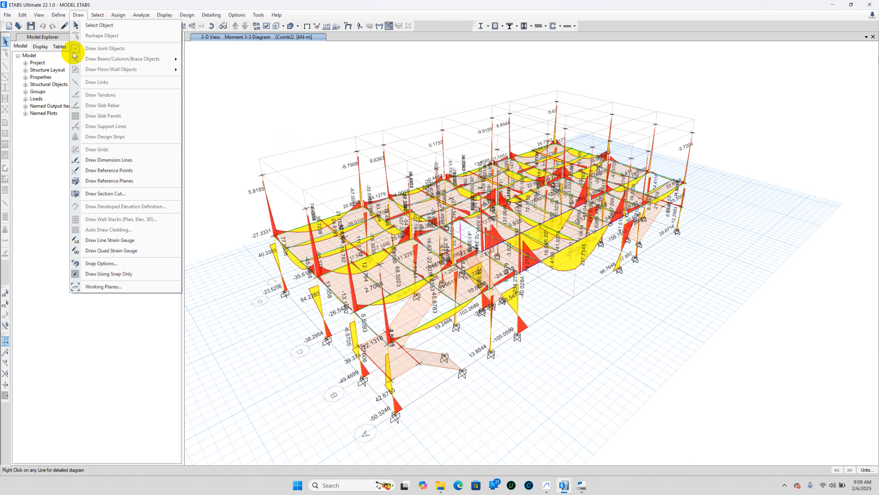
mouse_move(52, 18)
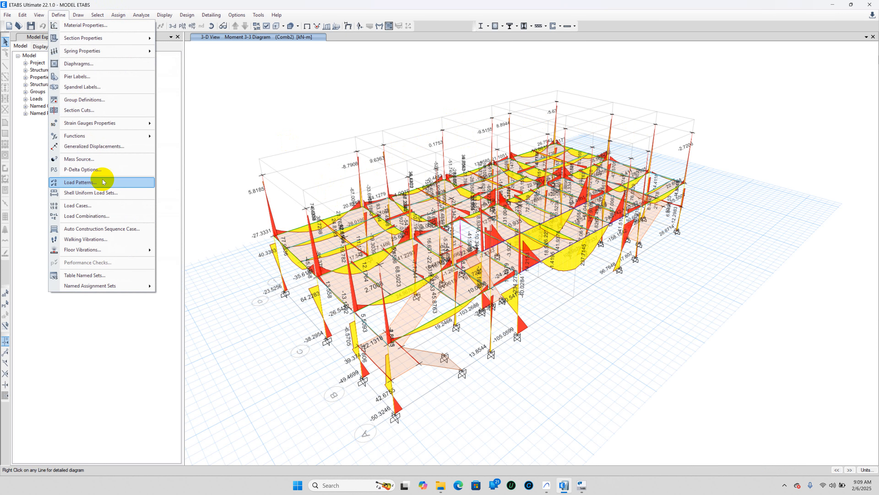
left_click(117, 216)
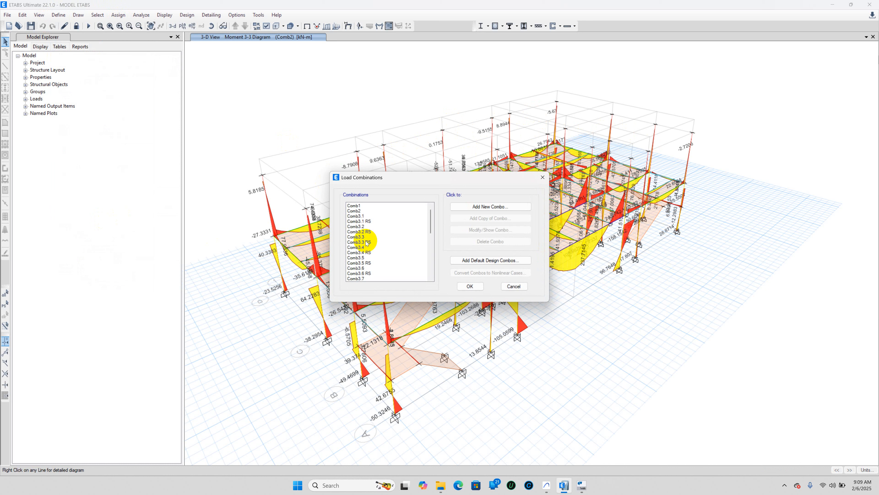
left_click(360, 221)
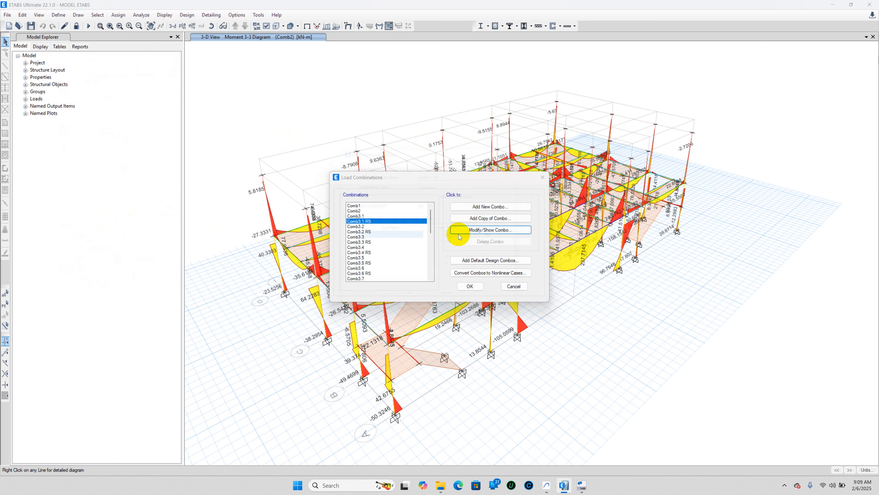
left_click(482, 230)
left_click_drag(436, 153, 297, 139)
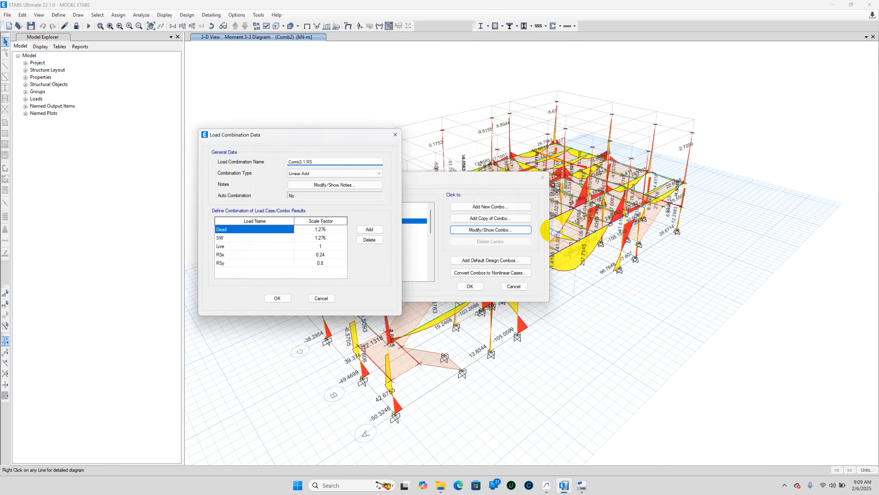
left_click(277, 299)
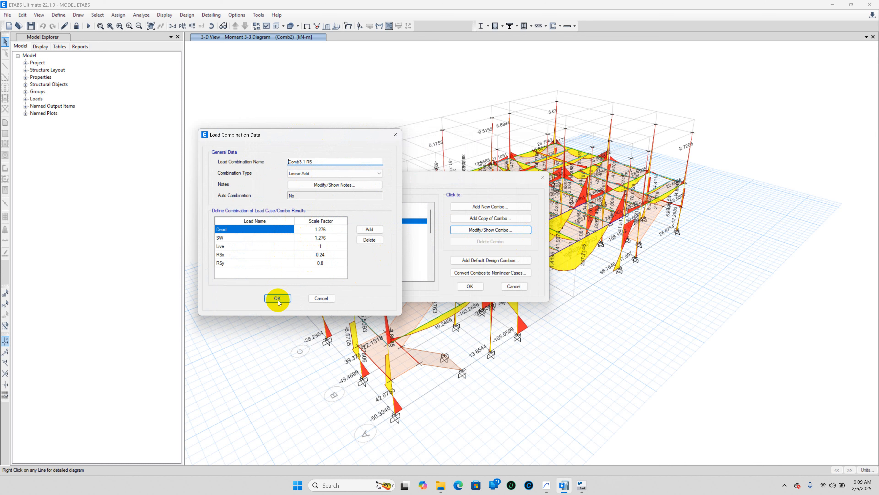
Look through the full list of defined load combinations and close it.
scroll(378, 265, "down", 2)
scroll(377, 265, "down", 6)
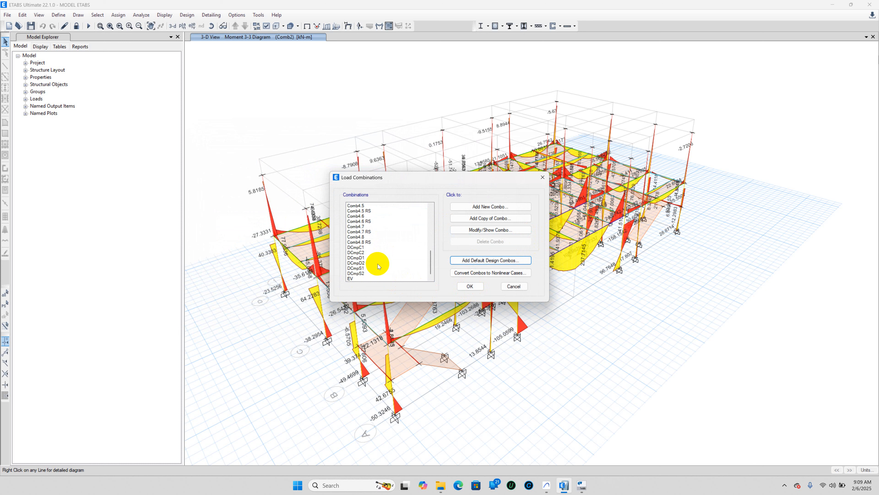
scroll(378, 266, "up", 3)
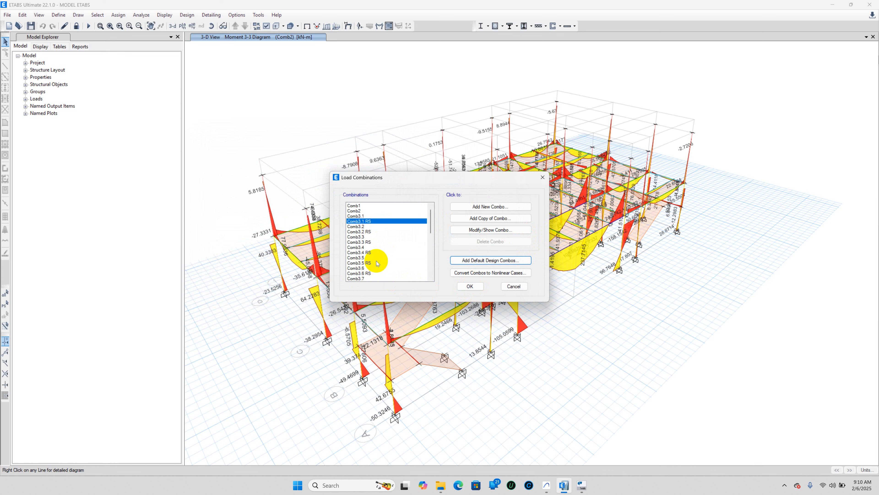
left_click(470, 286)
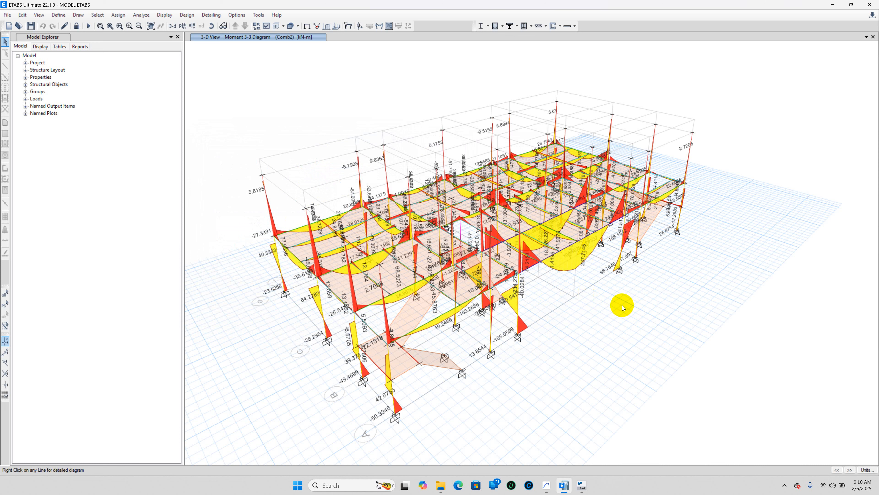